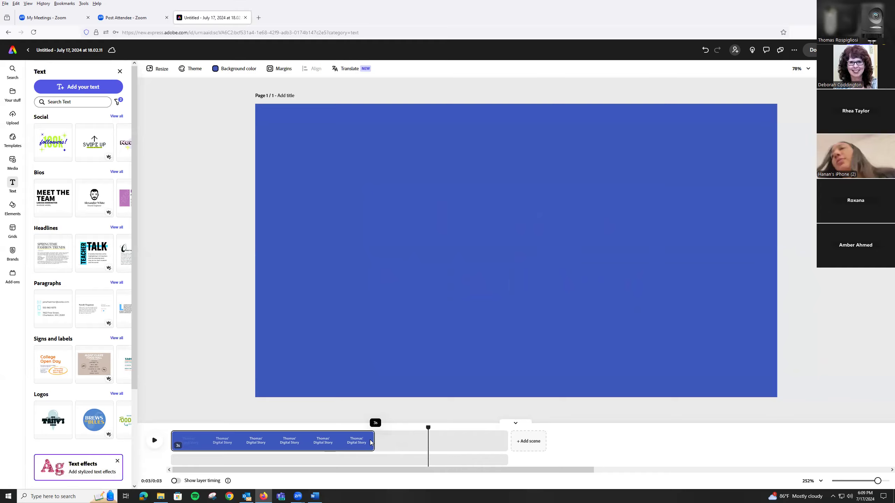
# Trim the title scene to 3 seconds and play it back.
pyautogui.moveTo(371, 440); pyautogui.dragTo(370, 441)
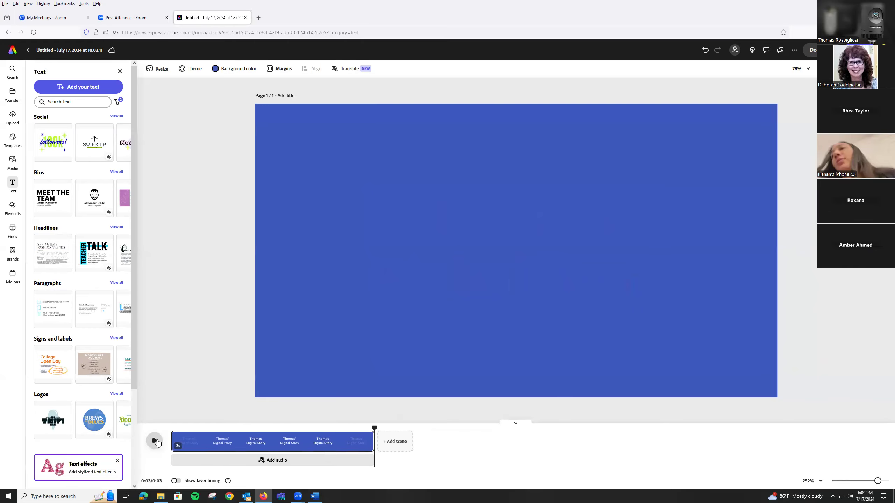
pyautogui.click(155, 441)
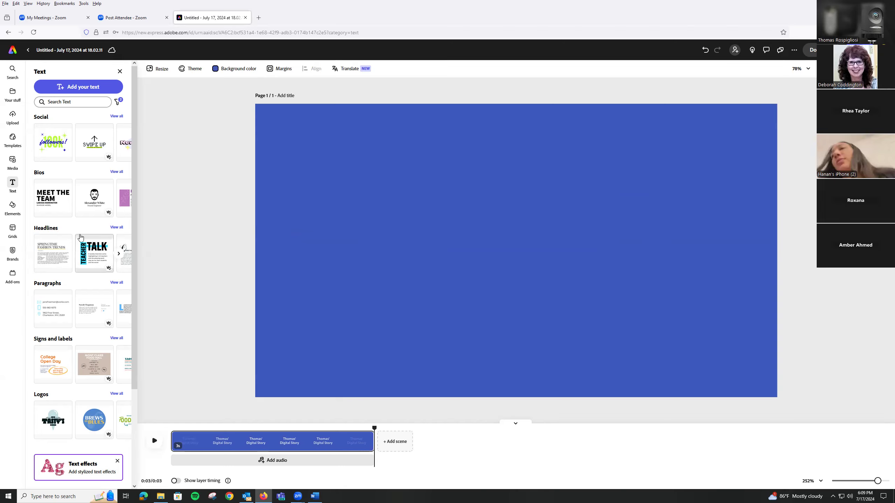
# Upload car.PNG, cat.PNG, dog.jpg and house.jpg together from the IMAGES folder inside digital_story on the Desktop.
pyautogui.click(13, 162)
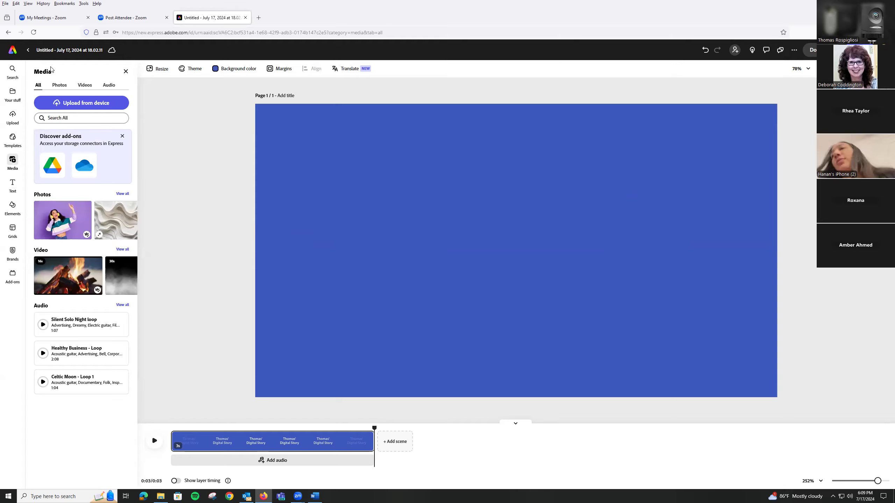
pyautogui.click(83, 103)
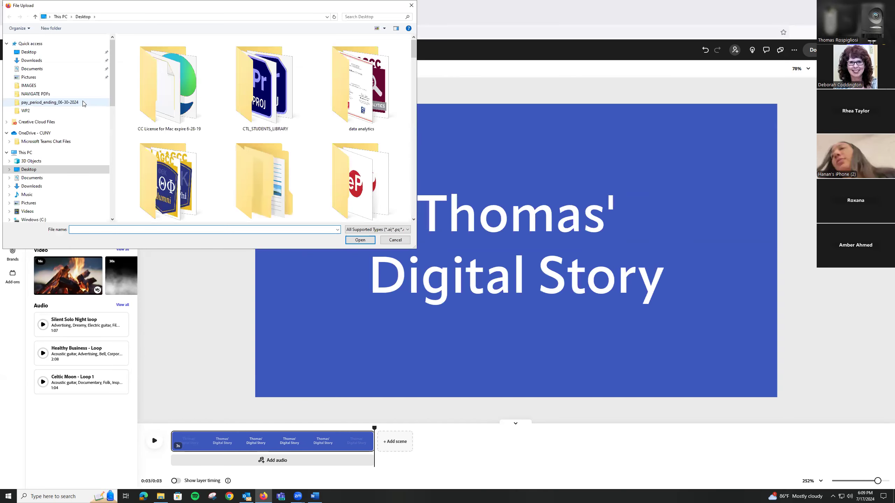
pyautogui.scroll(-3, 291, 139)
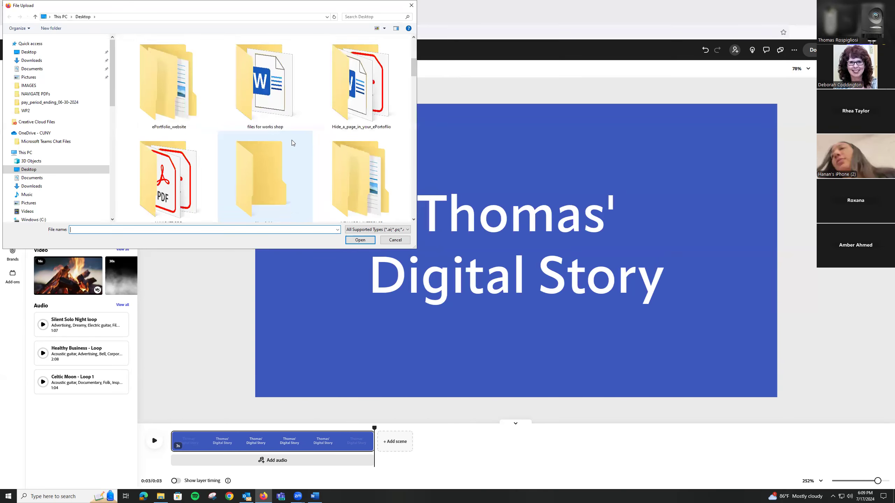
pyautogui.scroll(2, 291, 143)
pyautogui.scroll(2, 291, 142)
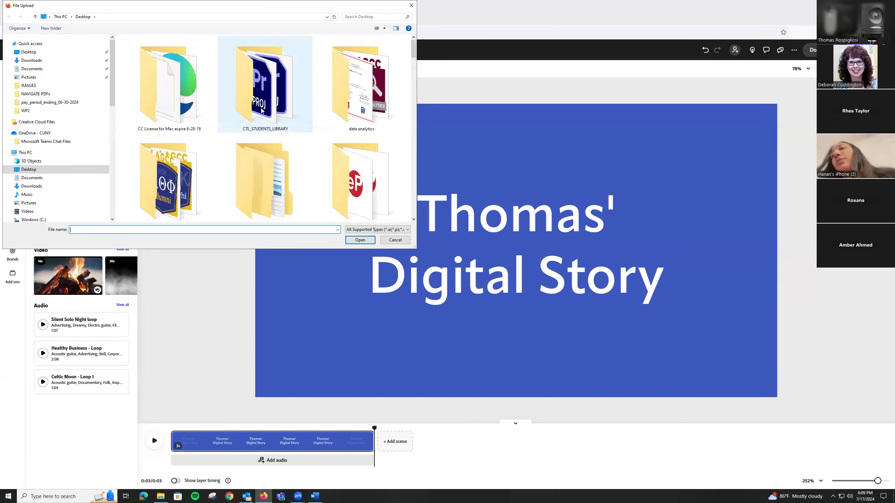
pyautogui.doubleClick(277, 169)
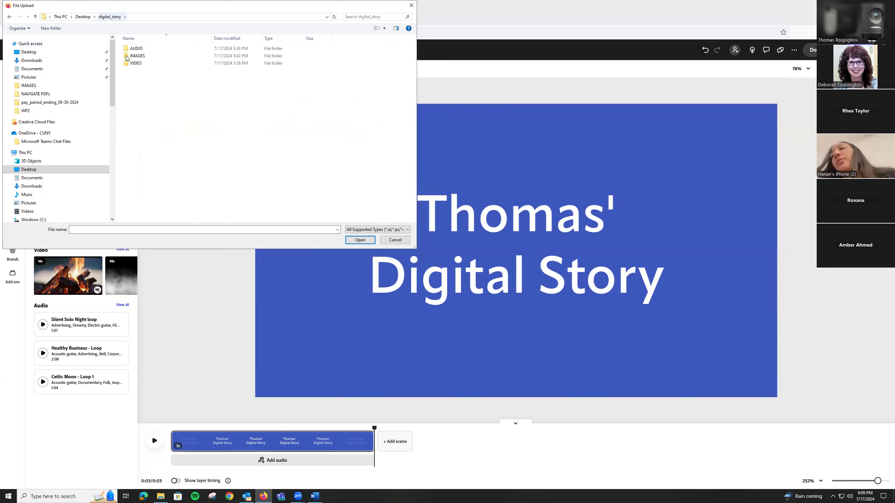
pyautogui.doubleClick(144, 58)
pyautogui.moveTo(268, 76); pyautogui.dragTo(143, 47)
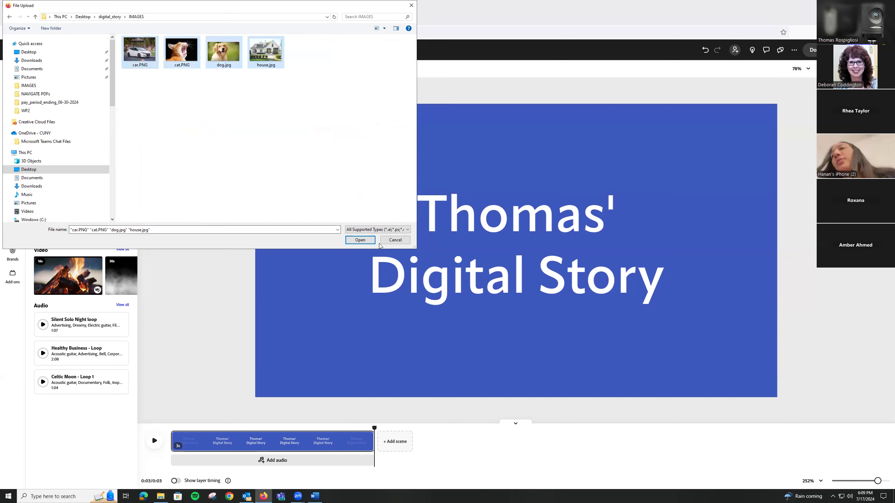
pyautogui.click(360, 240)
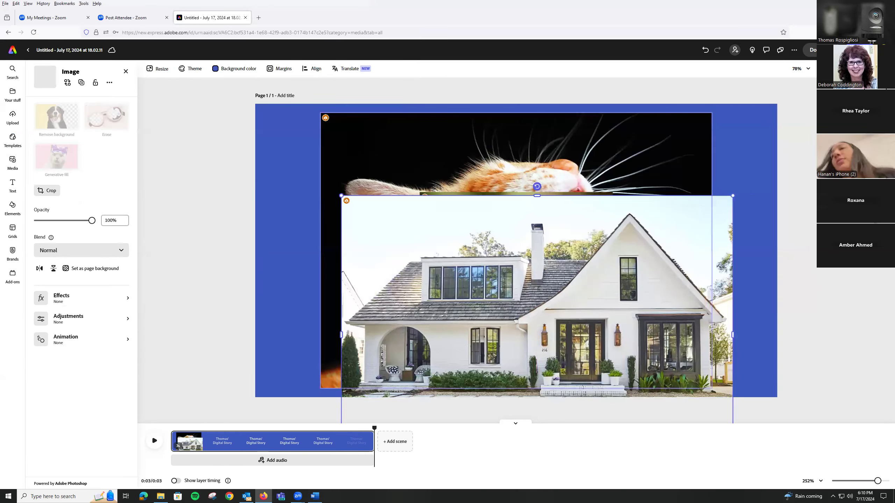
# Delete the house, cat, dog and car images from the title scene.
pyautogui.press('Delete')
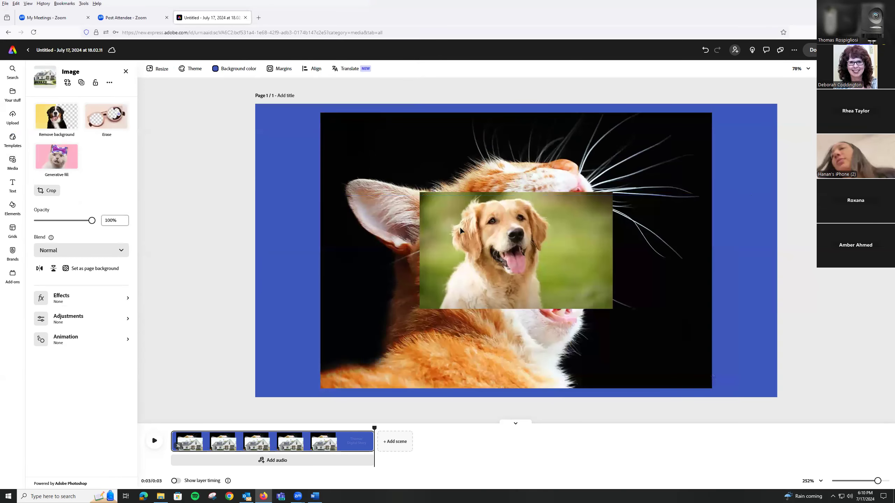
pyautogui.click(459, 190)
pyautogui.press('Delete')
pyautogui.press('Delete')
pyautogui.click(481, 204)
pyautogui.press('Delete')
pyautogui.click(489, 220)
pyautogui.click(489, 220)
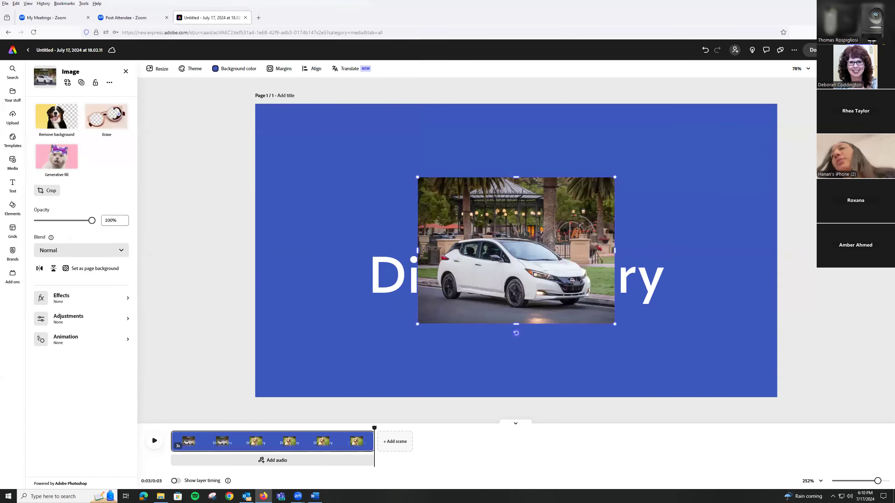
pyautogui.press('Delete')
# Add a new scene after the title scene and upload house.jpg into it from the IMAGES folder.
pyautogui.click(394, 445)
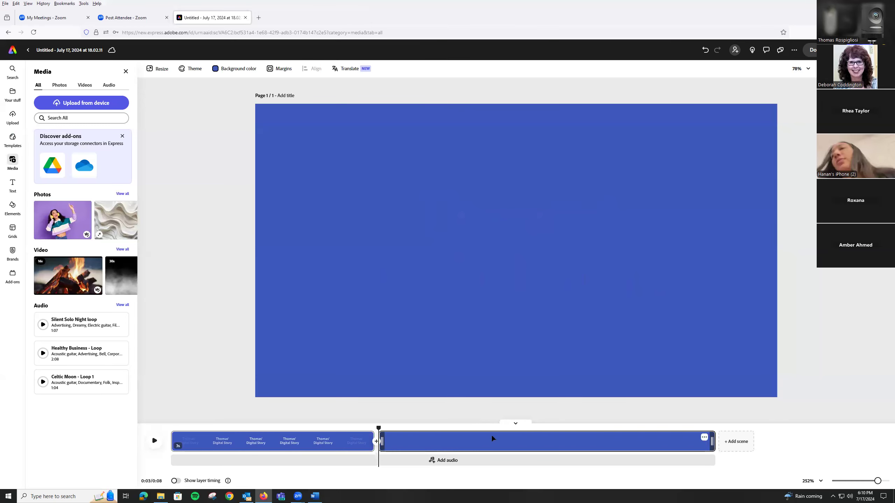
pyautogui.click(92, 105)
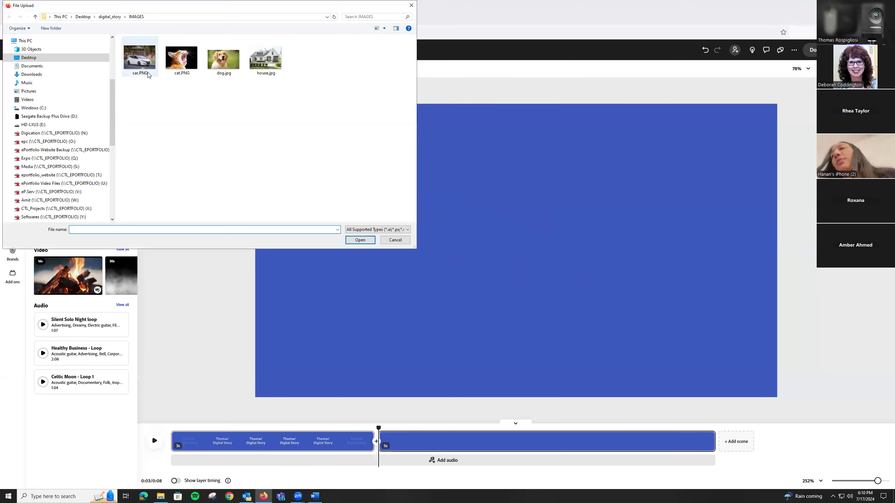
pyautogui.click(272, 65)
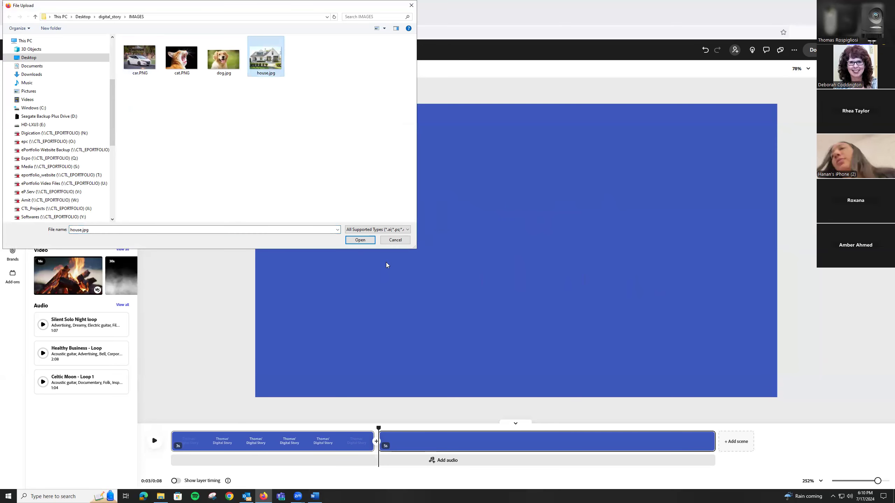
pyautogui.click(358, 240)
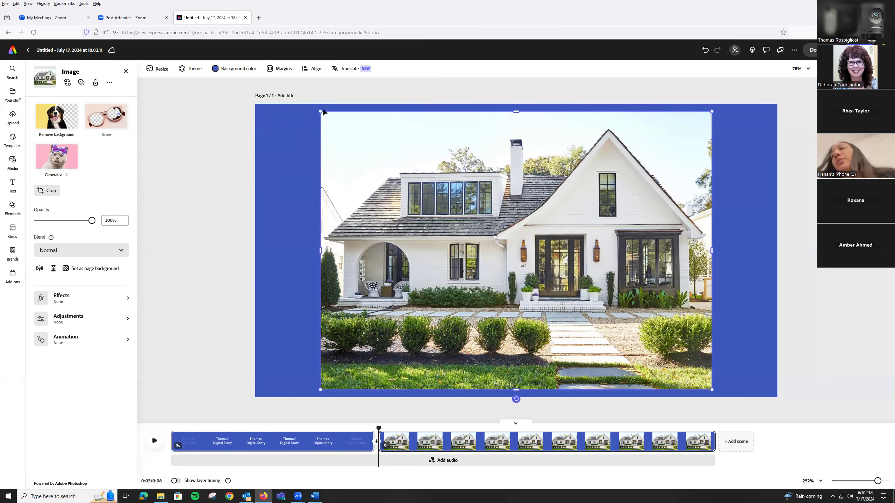
# Enlarge and reposition the house image so it covers the whole page.
pyautogui.moveTo(321, 112); pyautogui.dragTo(210, 110)
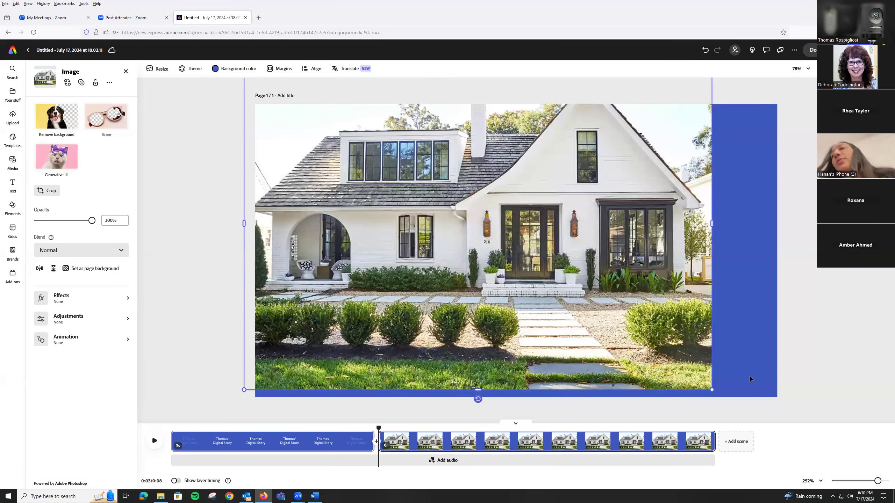
pyautogui.moveTo(720, 392); pyautogui.dragTo(793, 420)
pyautogui.moveTo(567, 255); pyautogui.dragTo(573, 283)
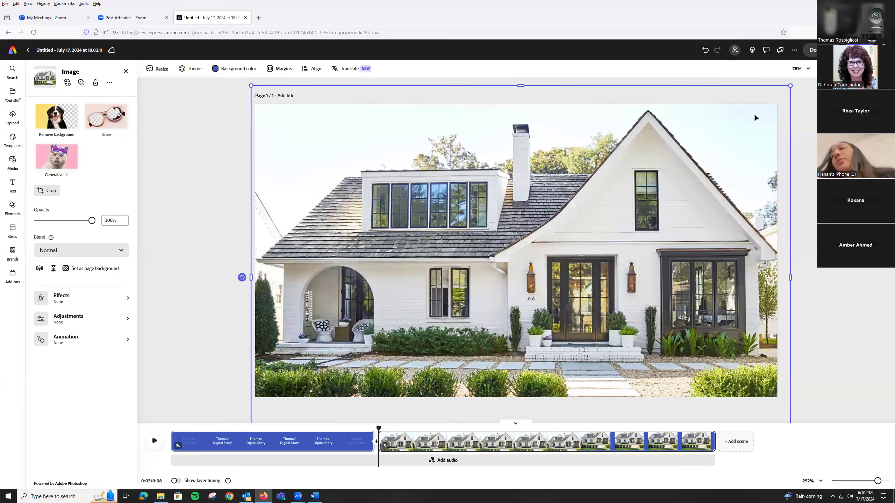
pyautogui.moveTo(789, 87); pyautogui.dragTo(781, 93)
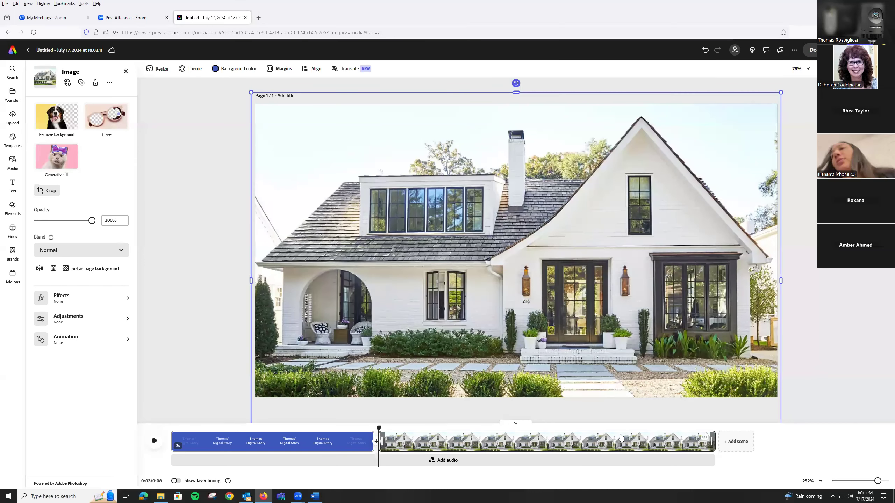
# Add a scene after the house with car.PNG uploaded from the IMAGES folder and enlarged to cover the whole page.
pyautogui.click(734, 443)
pyautogui.click(68, 111)
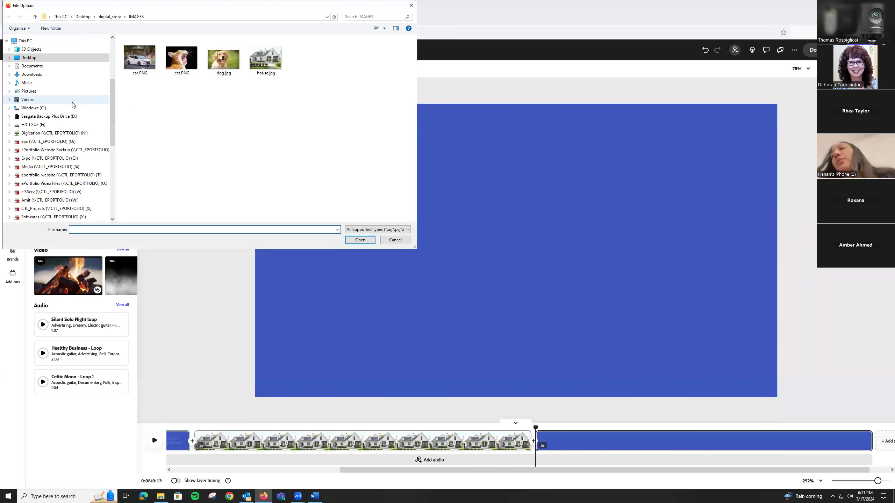
pyautogui.click(134, 63)
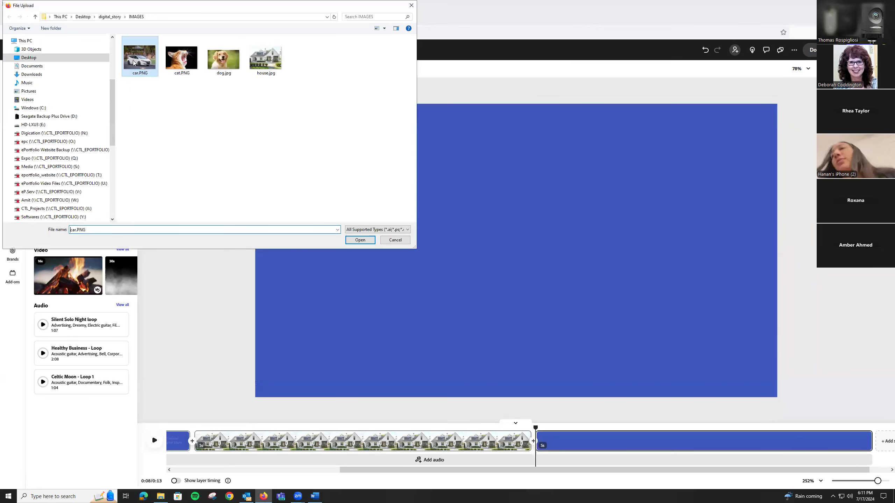
pyautogui.click(354, 241)
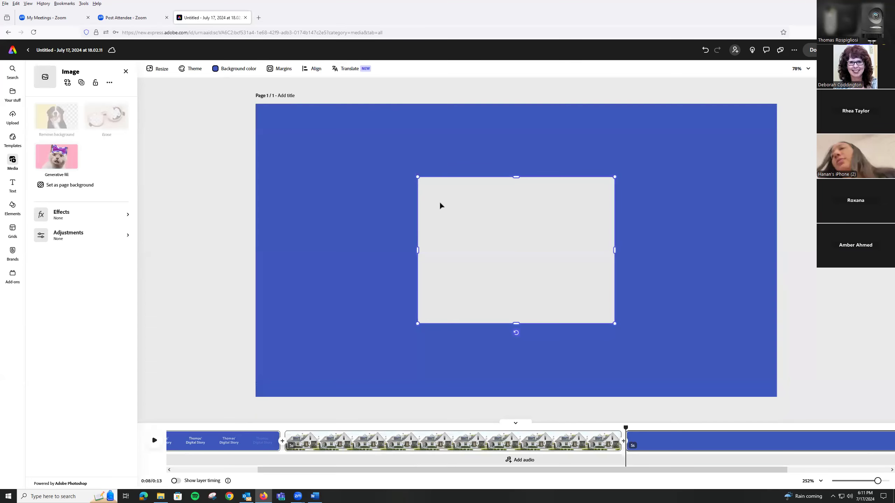
pyautogui.moveTo(417, 176); pyautogui.dragTo(166, 112)
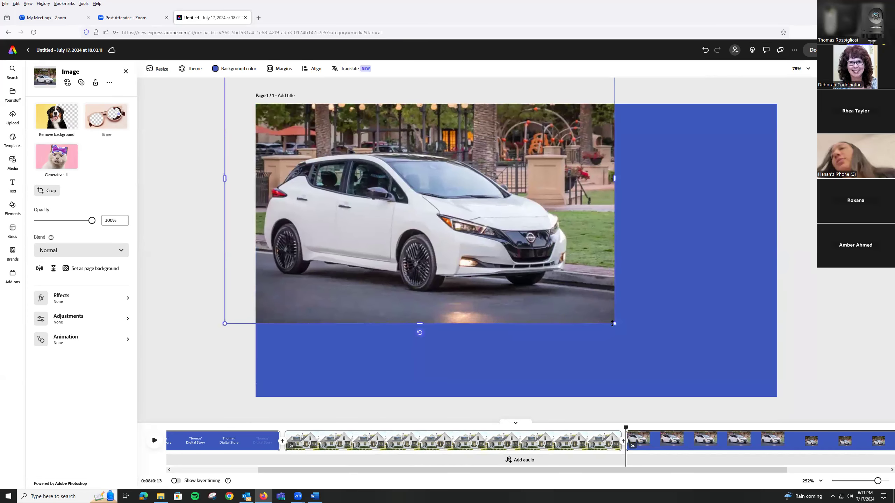
pyautogui.moveTo(614, 324); pyautogui.dragTo(820, 410)
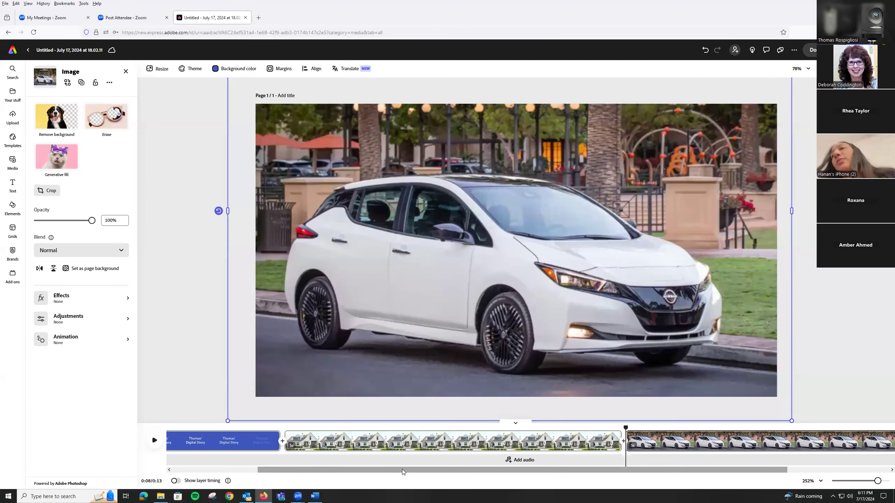
# Add a scene after the car with dog.jpg uploaded from the IMAGES folder and enlarged to cover the whole page.
pyautogui.moveTo(420, 471); pyautogui.dragTo(525, 472)
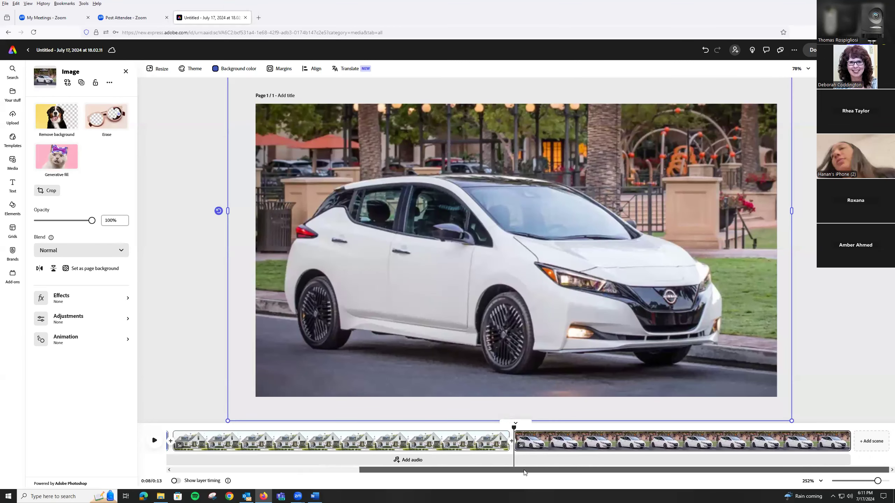
pyautogui.click(876, 443)
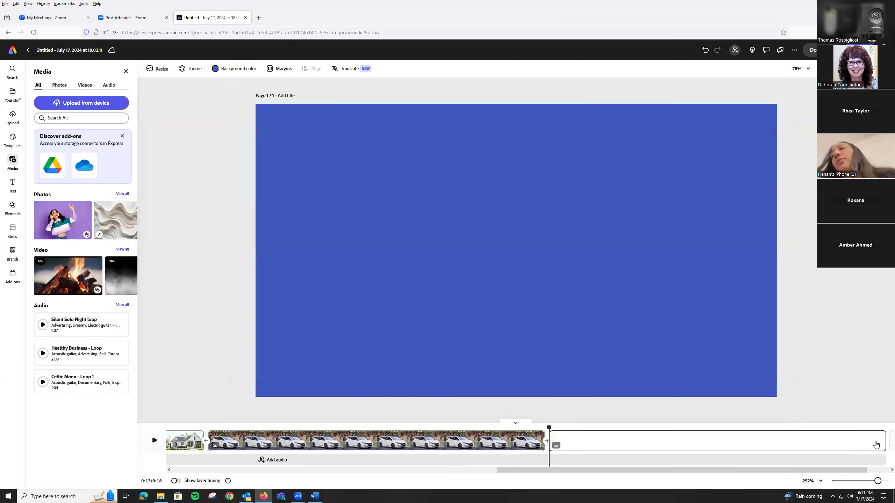
pyautogui.click(96, 106)
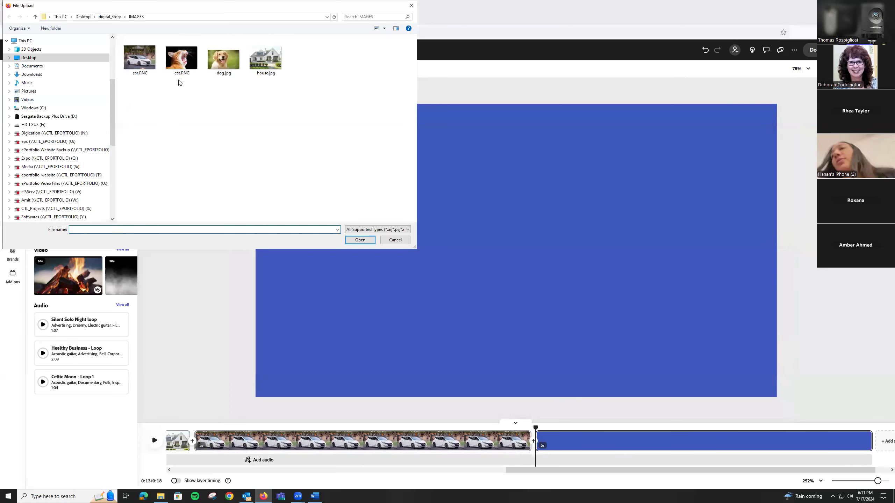
pyautogui.click(214, 67)
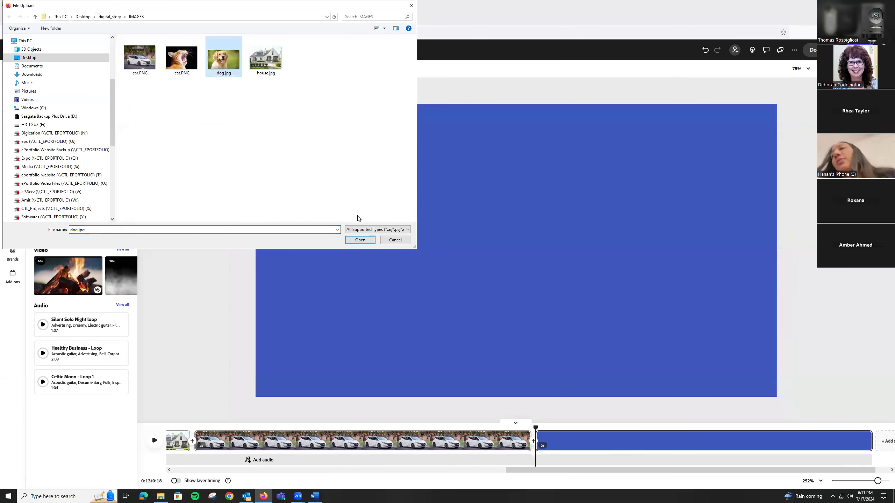
pyautogui.click(358, 240)
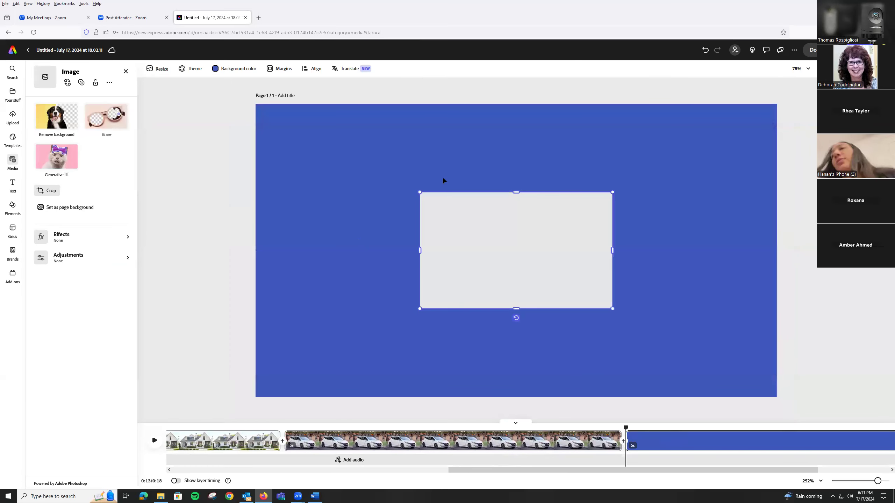
pyautogui.moveTo(420, 193); pyautogui.dragTo(248, 89)
pyautogui.moveTo(612, 310); pyautogui.dragTo(816, 427)
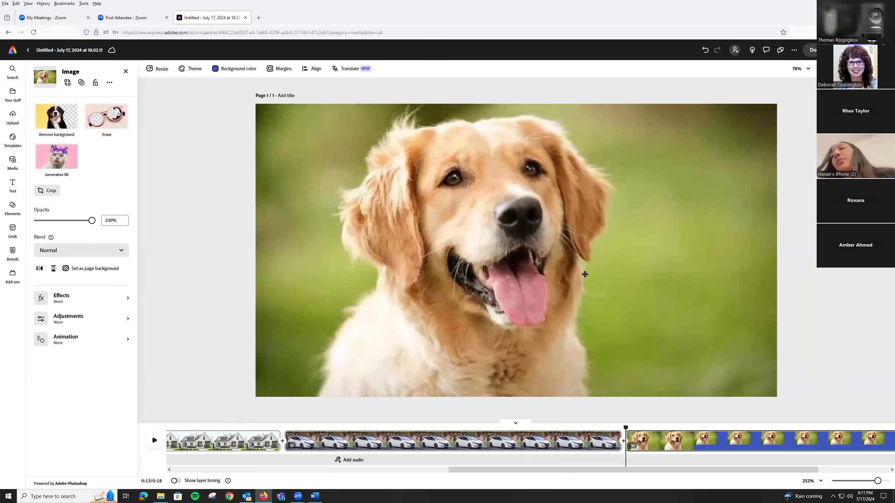
# Add a scene after the dog with cat.PNG uploaded from the IMAGES folder and enlarged to cover the whole page.
pyautogui.moveTo(535, 470); pyautogui.dragTo(615, 473)
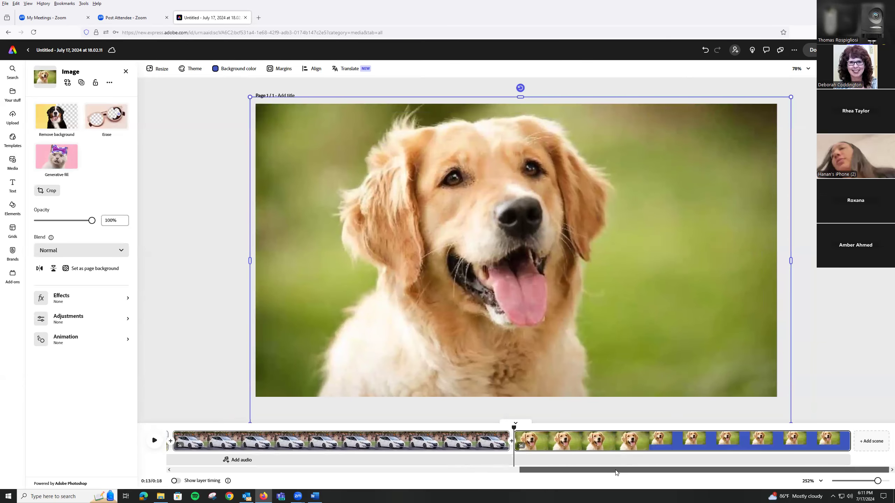
pyautogui.click(871, 444)
pyautogui.click(93, 108)
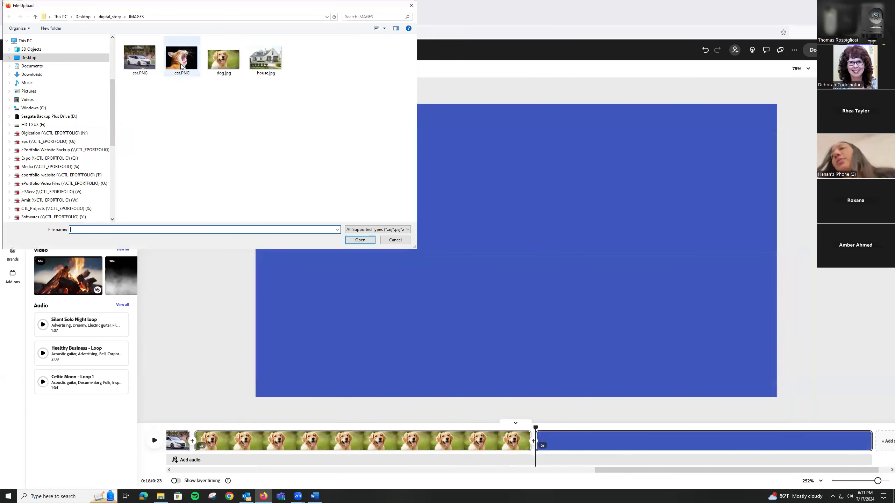
pyautogui.click(181, 67)
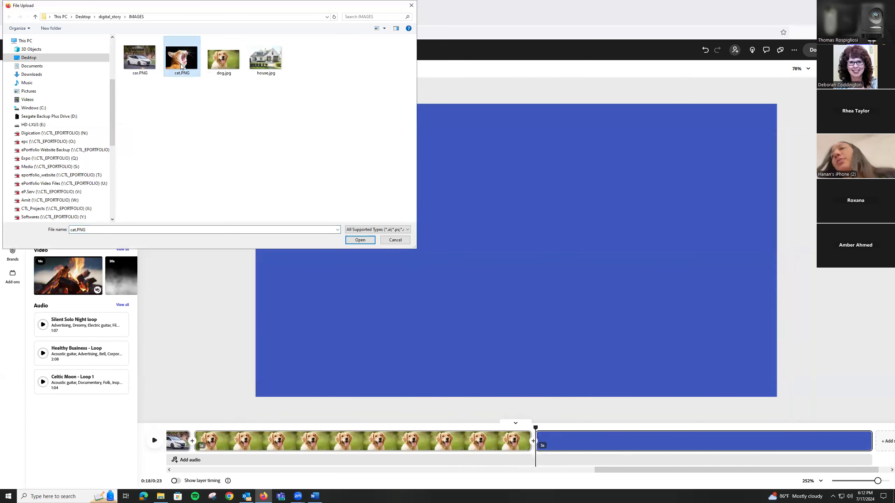
pyautogui.click(359, 240)
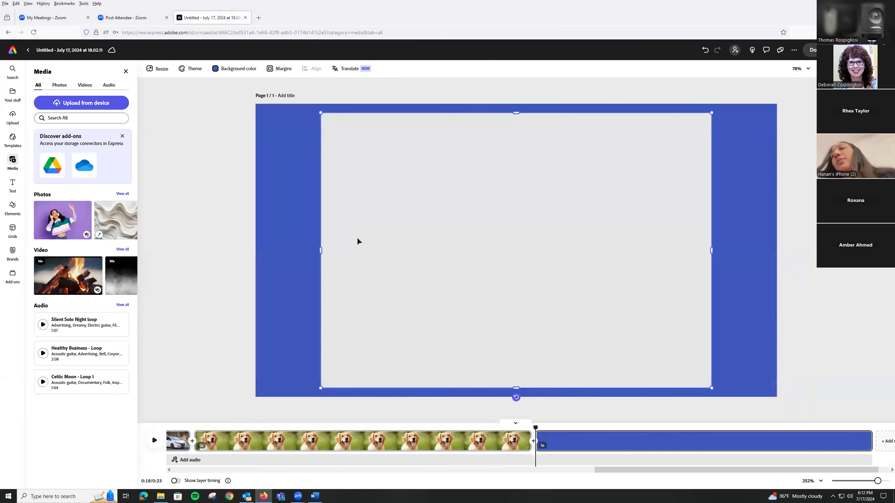
pyautogui.moveTo(321, 113); pyautogui.dragTo(228, 93)
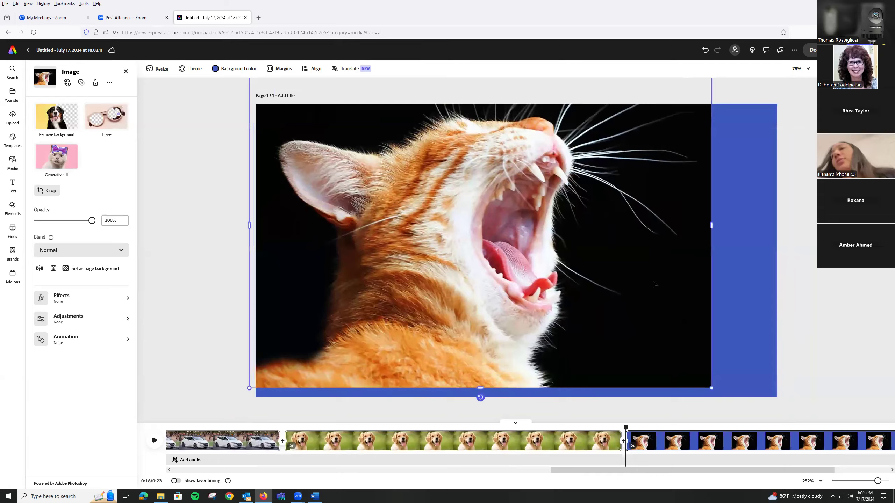
pyautogui.moveTo(712, 388); pyautogui.dragTo(791, 420)
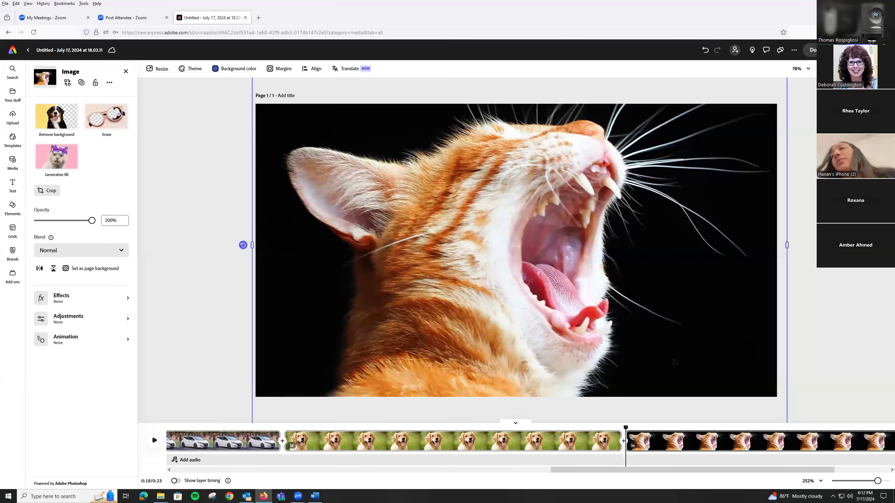
# Add a closing scene after the cat and place a text box on it reading "Thank you".
pyautogui.moveTo(576, 471); pyautogui.dragTo(225, 466)
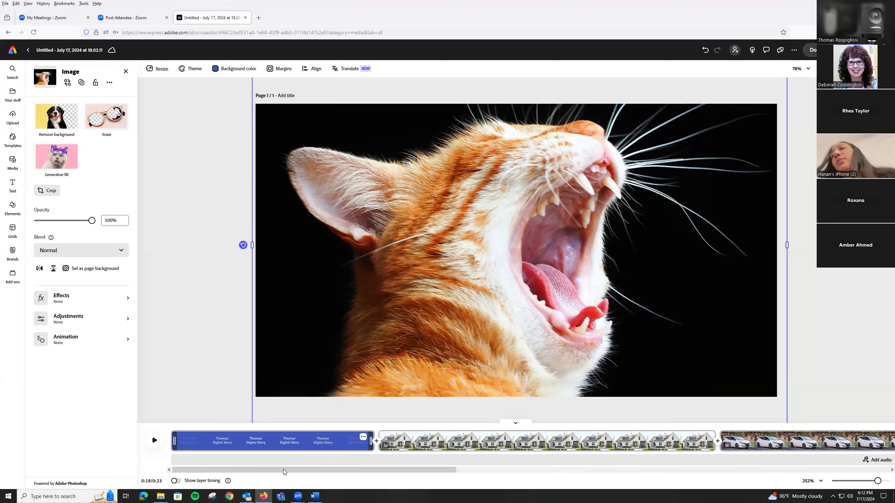
pyautogui.moveTo(279, 468); pyautogui.dragTo(785, 484)
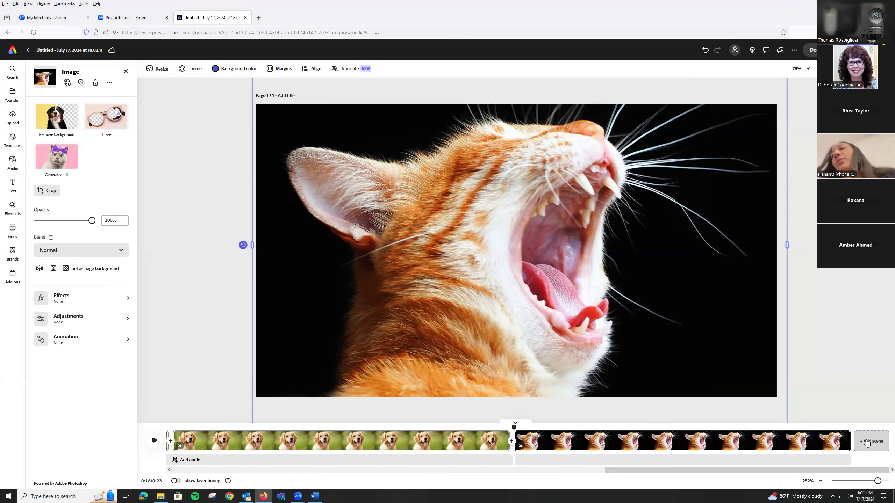
pyautogui.click(867, 442)
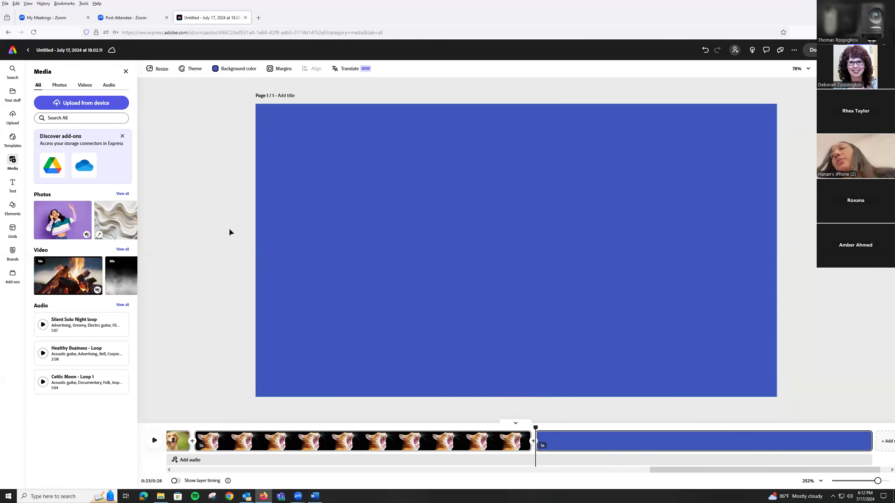
pyautogui.click(12, 184)
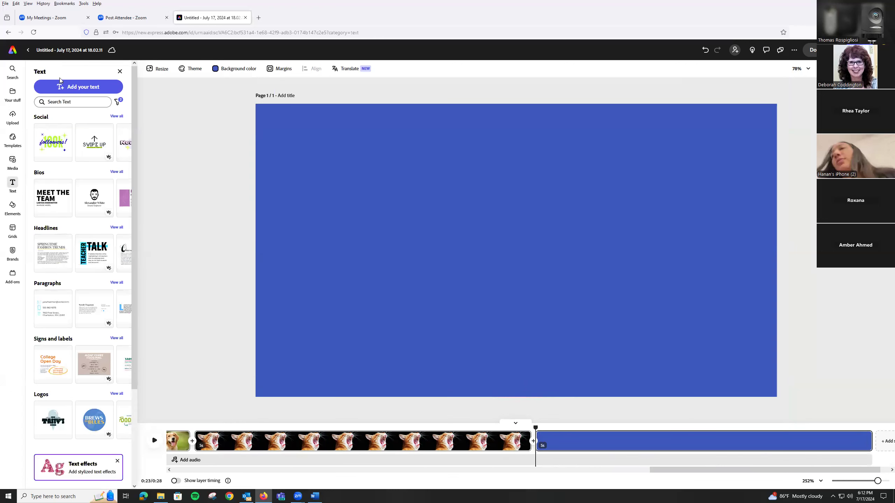
pyautogui.click(77, 88)
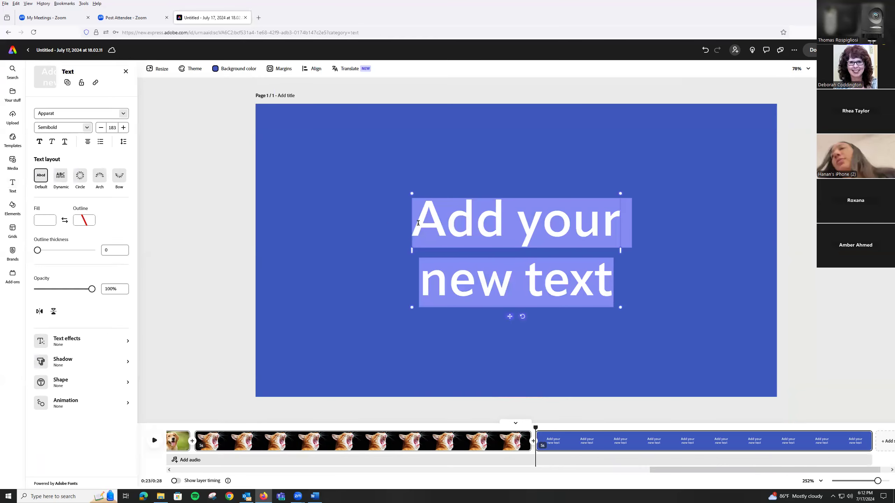
pyautogui.write('Than')
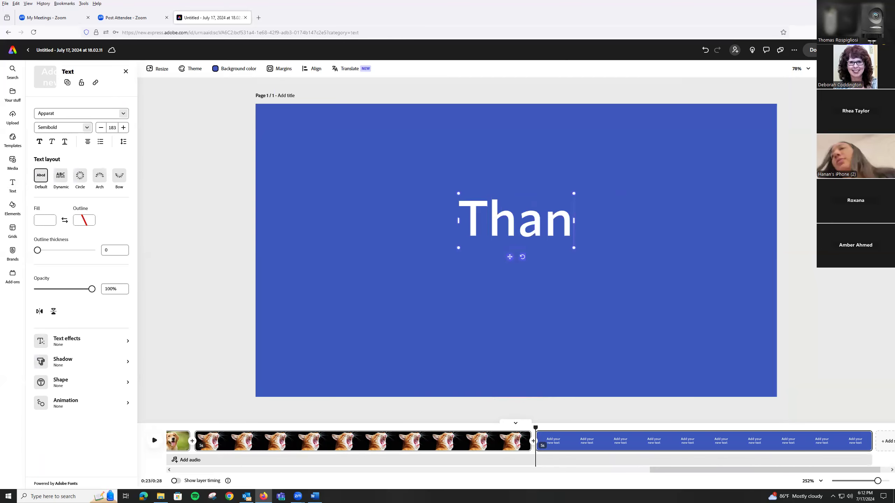
pyautogui.write('no')
pyautogui.press('BackSpace')
pyautogui.press('BackSpace')
pyautogui.write('k you')
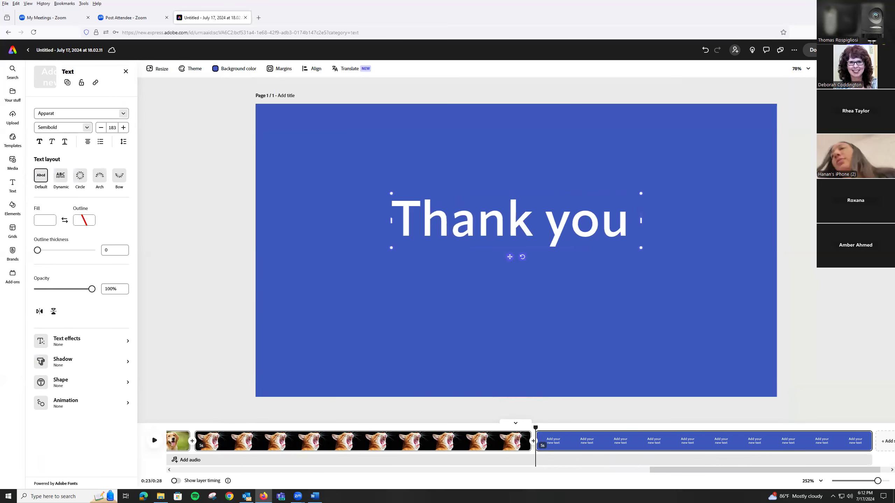
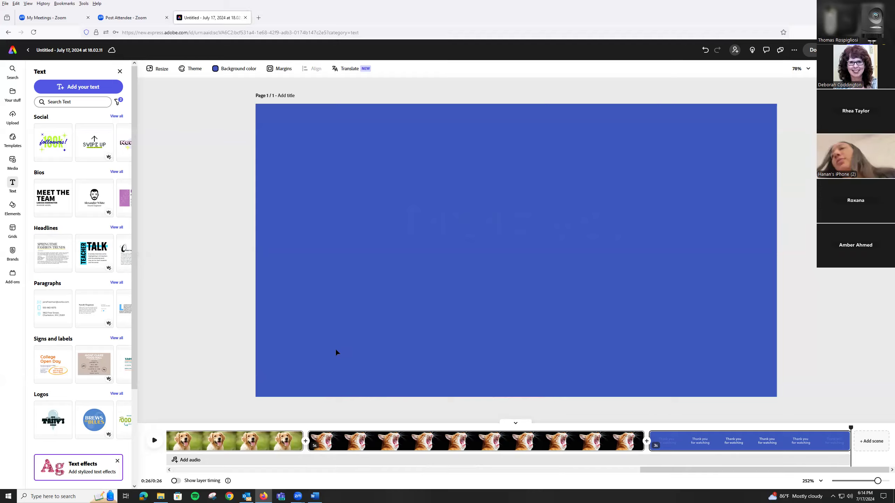
# Place the playhead at the start of the house scene and set up voiceover recording with access to the headset microphone allowed.
pyautogui.moveTo(655, 470); pyautogui.dragTo(171, 467)
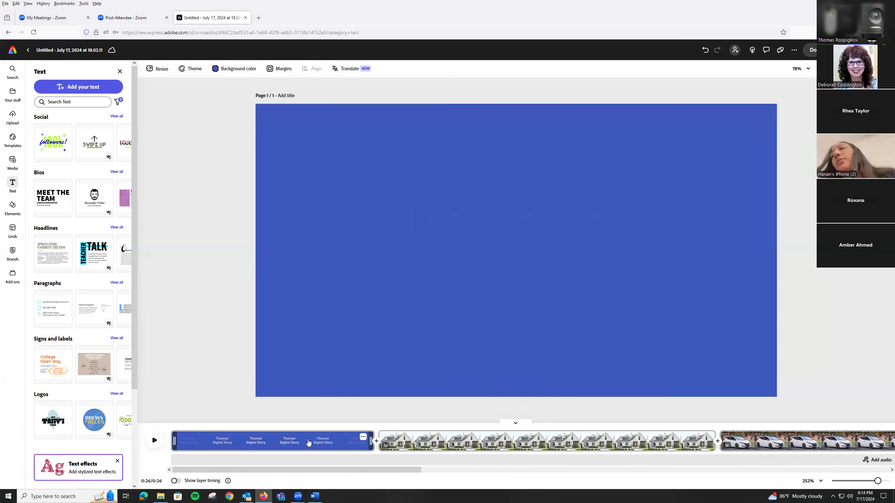
pyautogui.click(249, 441)
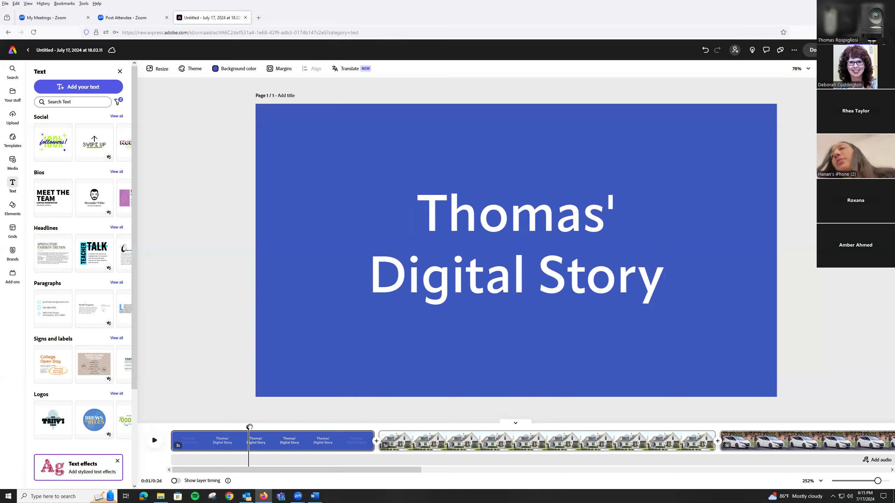
pyautogui.moveTo(327, 430); pyautogui.dragTo(367, 429)
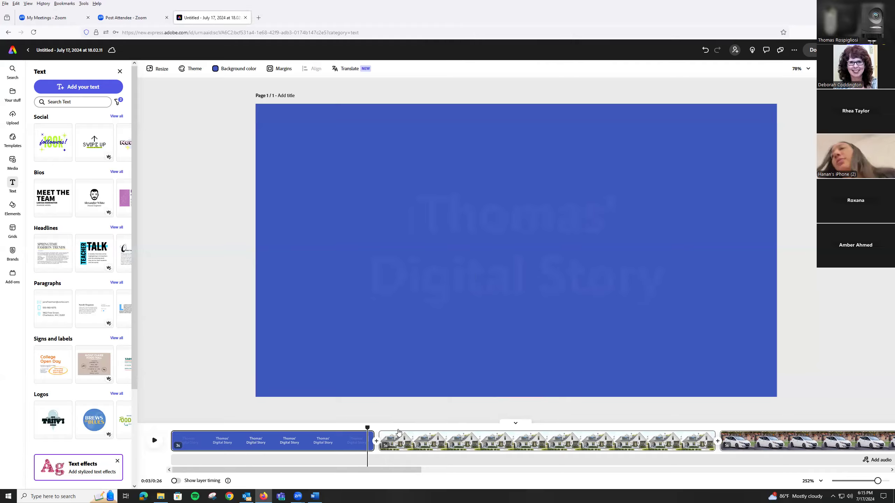
pyautogui.click(397, 442)
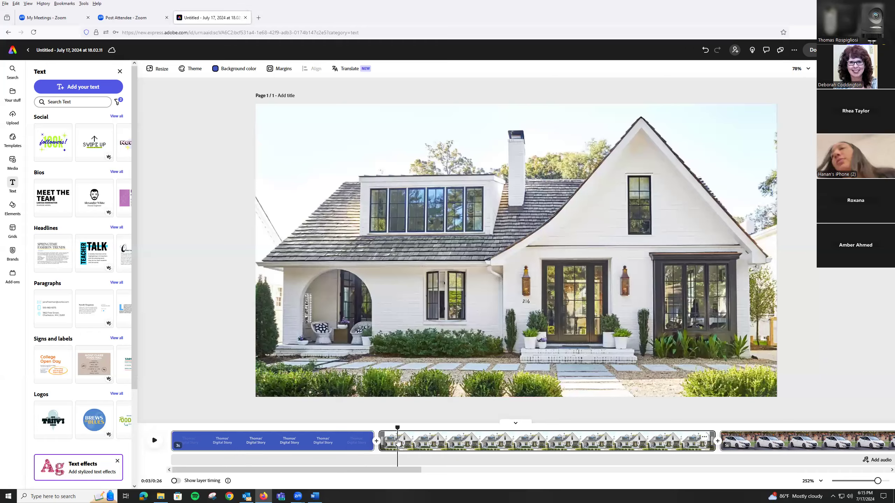
pyautogui.moveTo(400, 428); pyautogui.dragTo(379, 428)
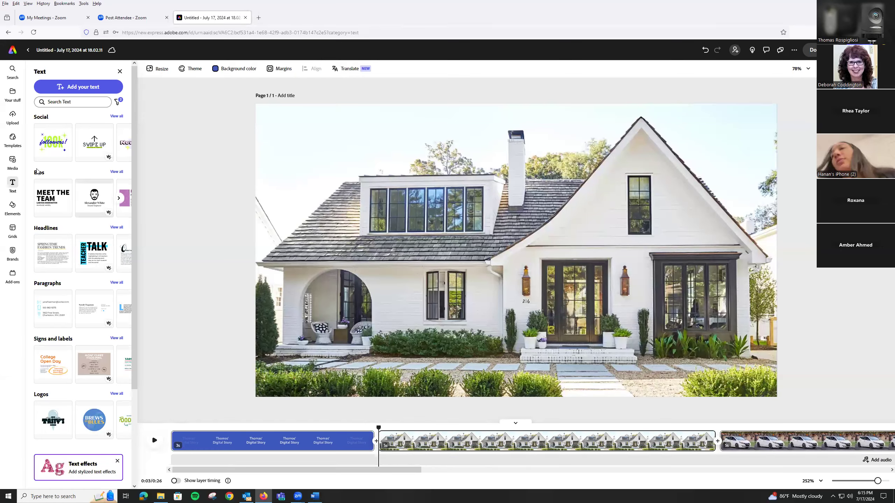
pyautogui.click(11, 162)
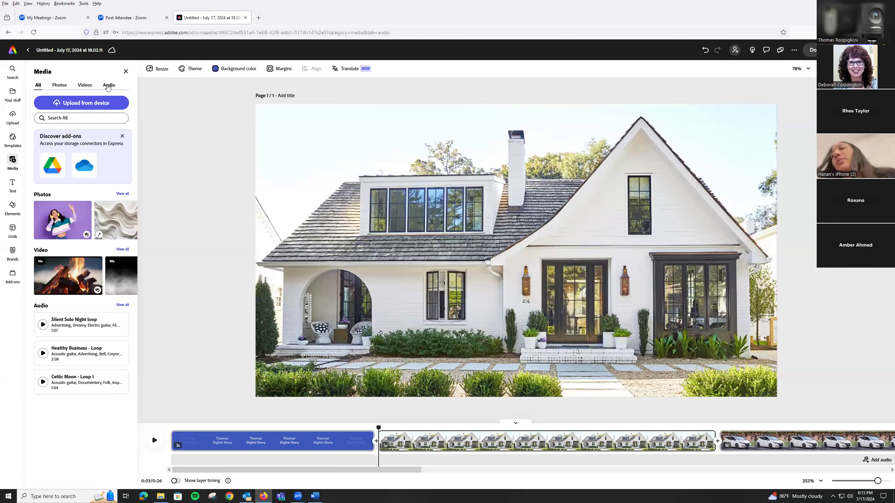
pyautogui.click(108, 87)
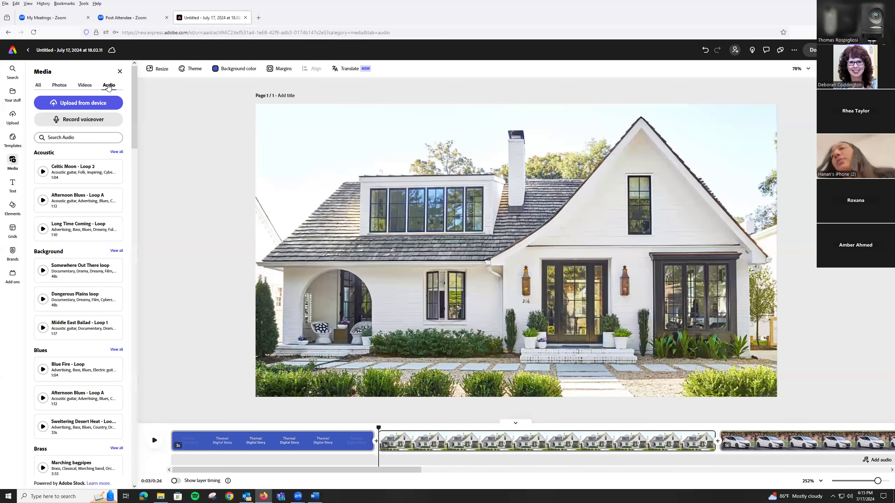
pyautogui.click(81, 120)
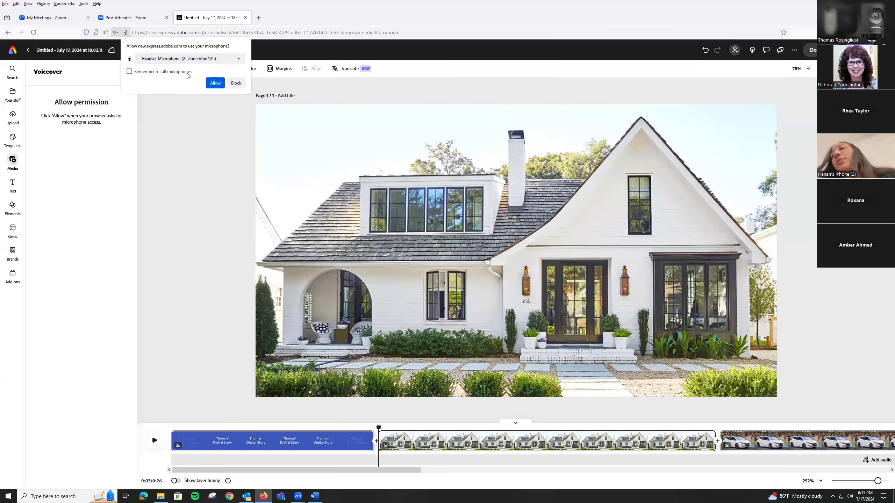
pyautogui.click(215, 83)
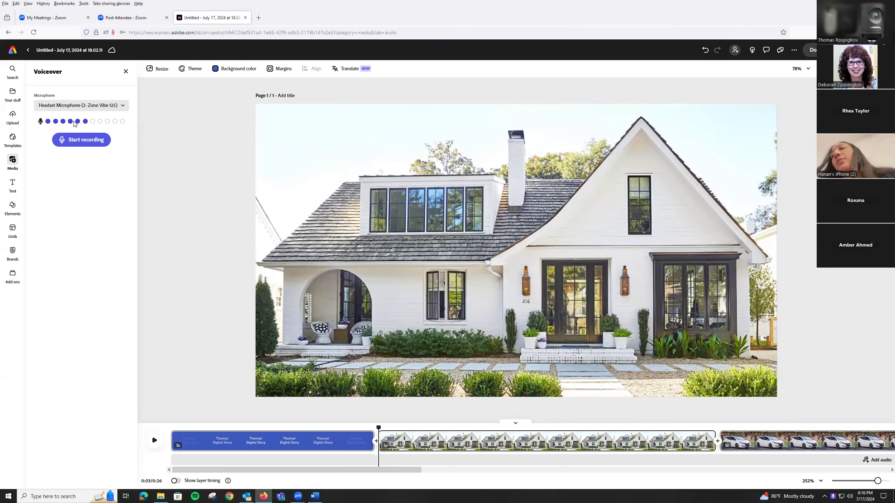
# Record a trial voiceover over the house scene and delete it from the timeline.
pyautogui.click(84, 142)
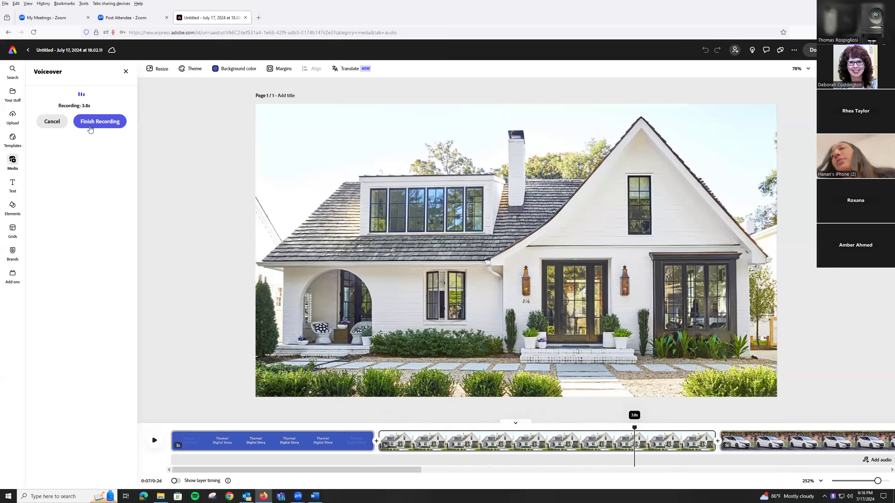
pyautogui.click(91, 124)
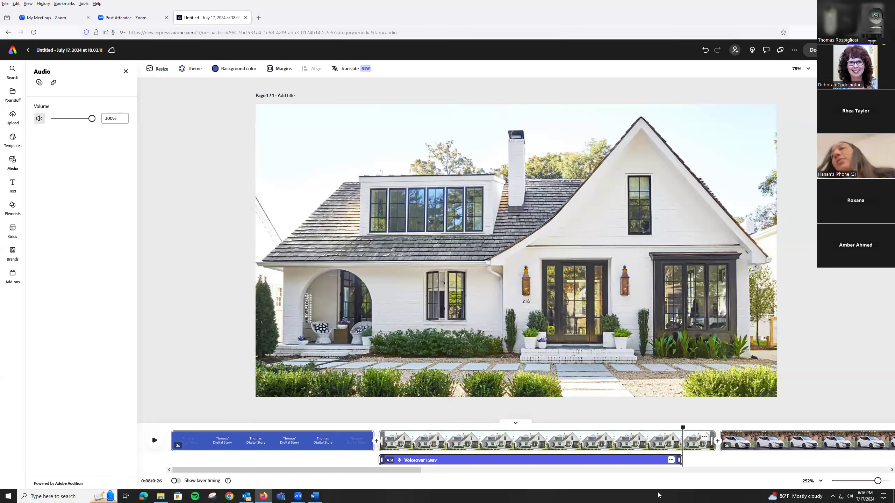
pyautogui.click(671, 460)
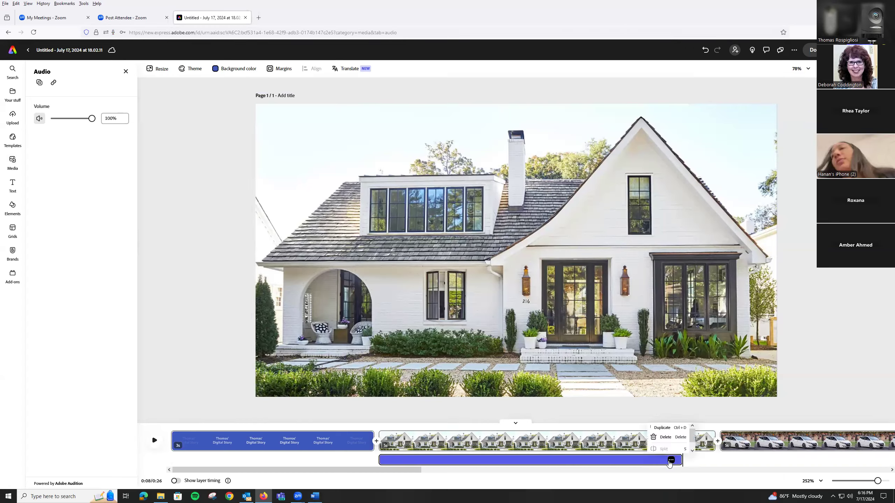
pyautogui.click(665, 437)
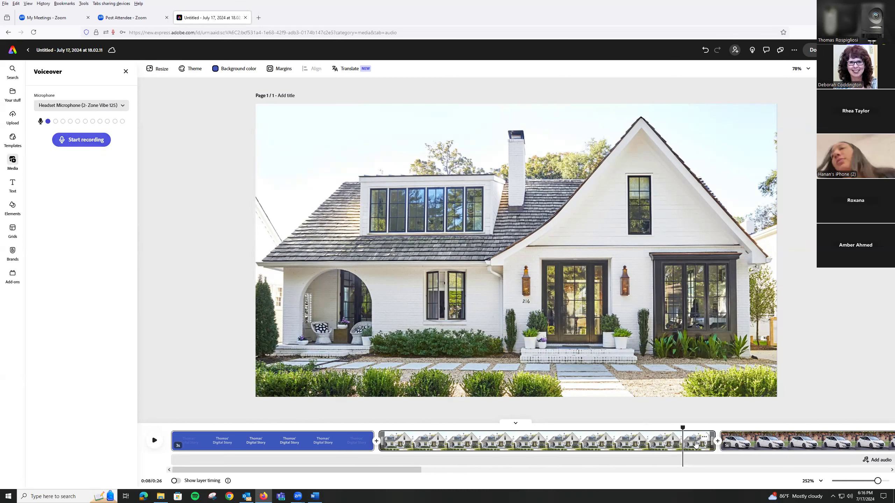
# Record a new voiceover from the start of the house scene and shorten the scene to end with the voiceover.
pyautogui.moveTo(526, 428); pyautogui.dragTo(378, 423)
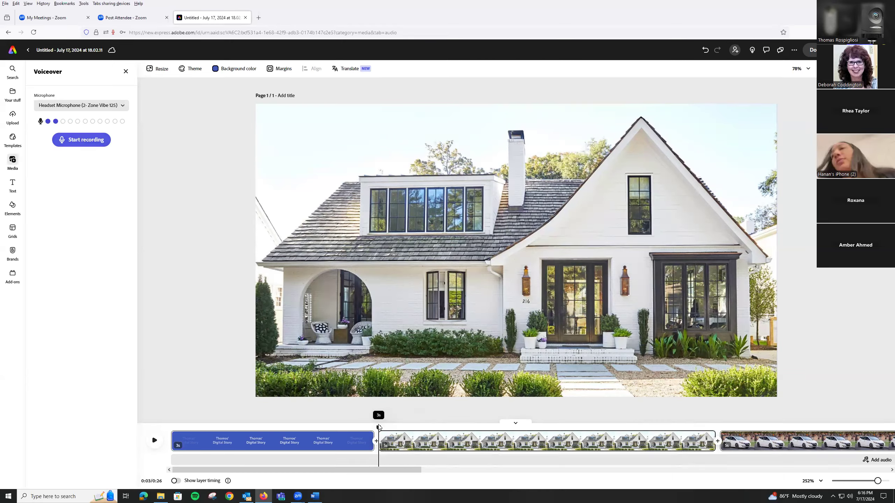
pyautogui.click(82, 139)
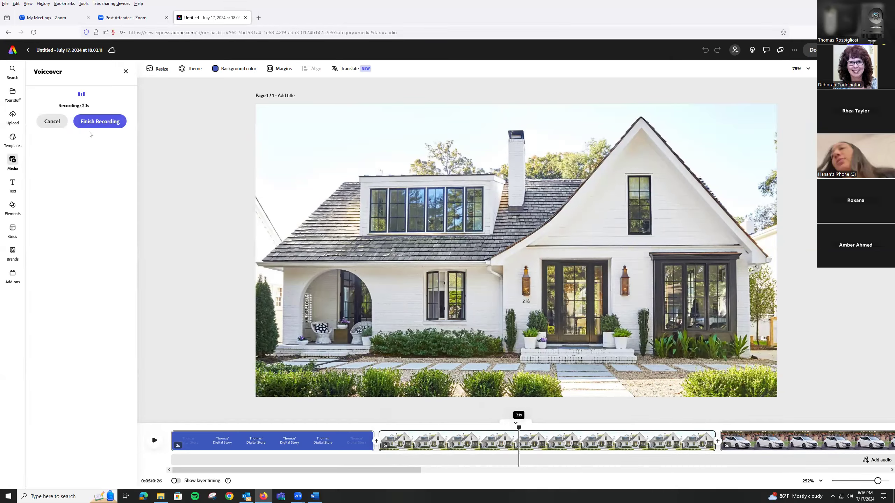
pyautogui.click(94, 122)
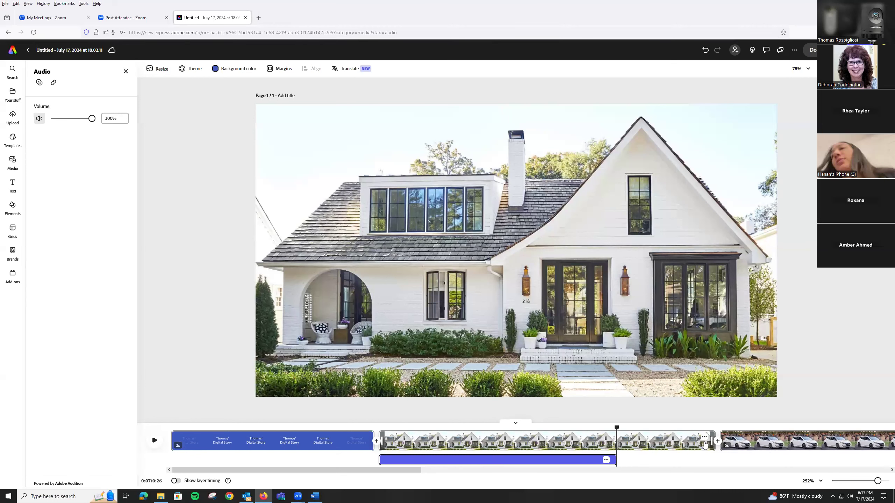
pyautogui.moveTo(710, 445); pyautogui.dragTo(611, 441)
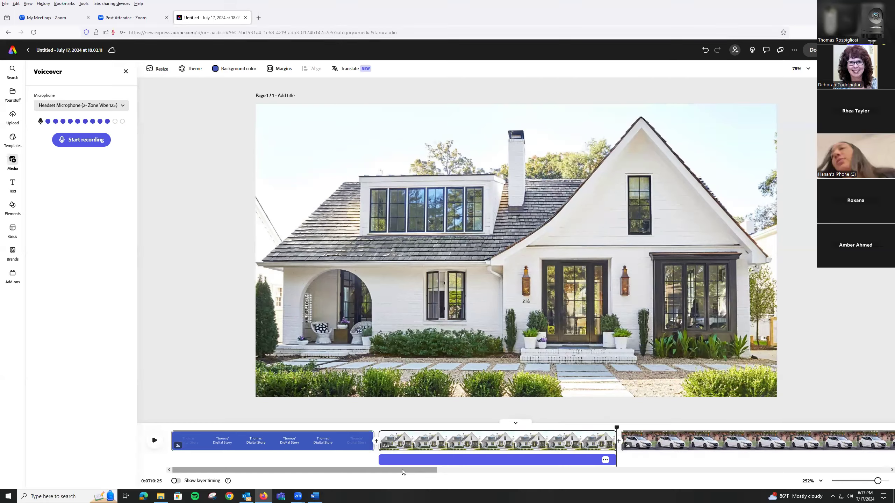
# Try a voiceover recording from the start of the car scene and delete the resulting clip.
pyautogui.moveTo(404, 470); pyautogui.dragTo(485, 474)
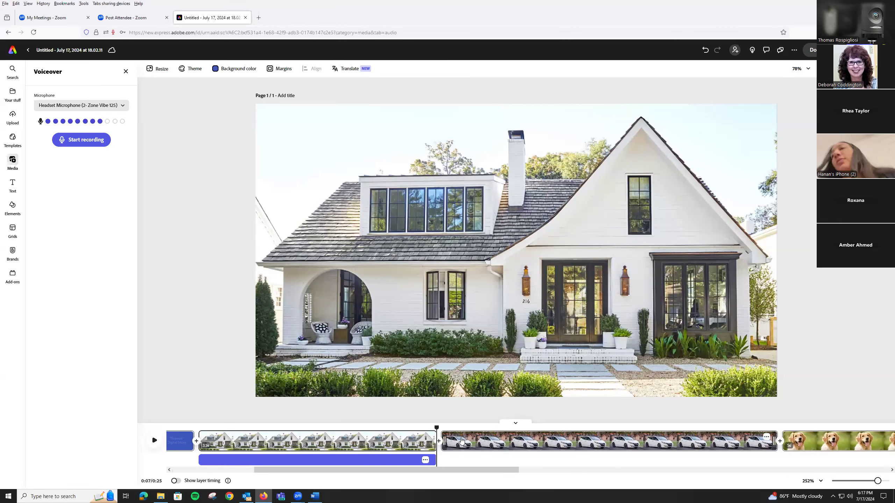
pyautogui.click(450, 440)
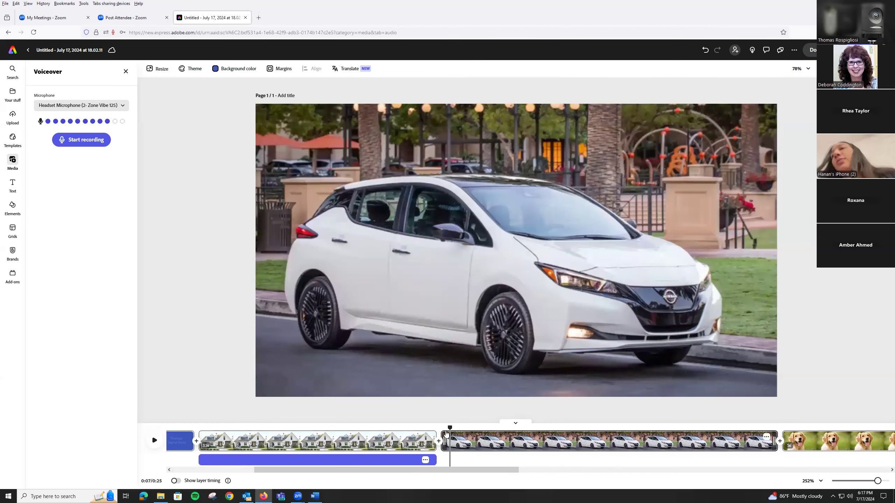
pyautogui.moveTo(444, 429); pyautogui.dragTo(441, 429)
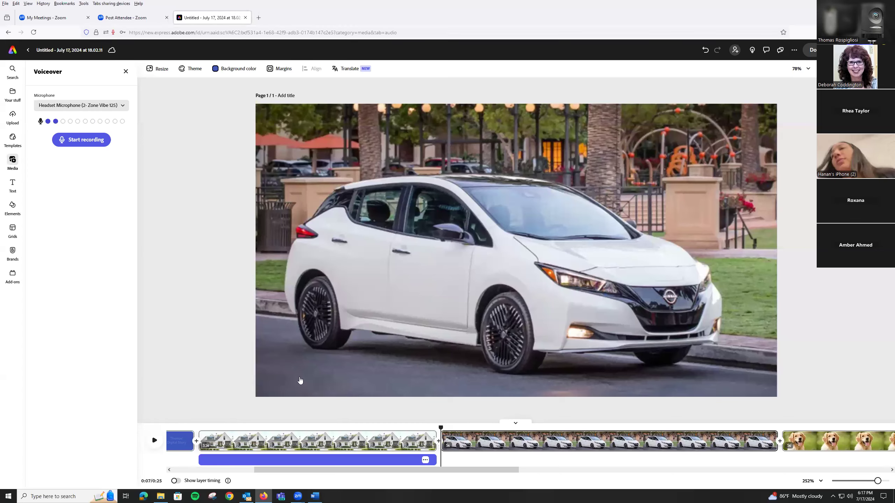
pyautogui.click(82, 140)
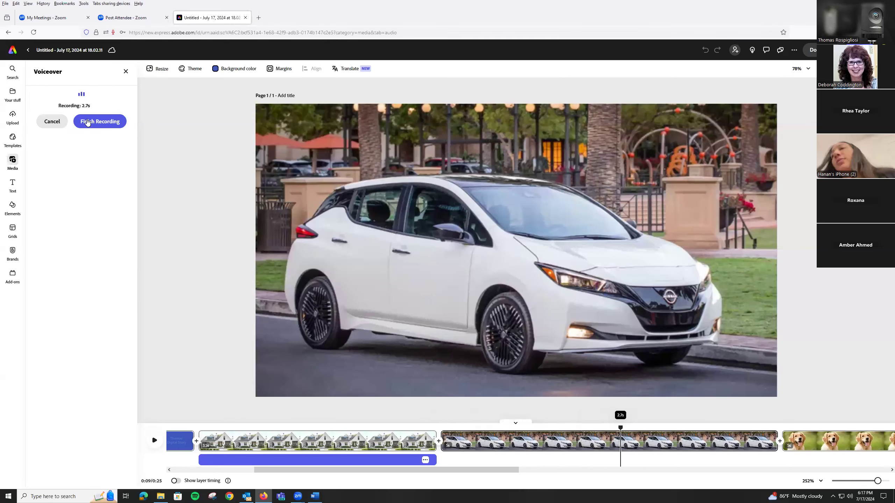
pyautogui.click(87, 122)
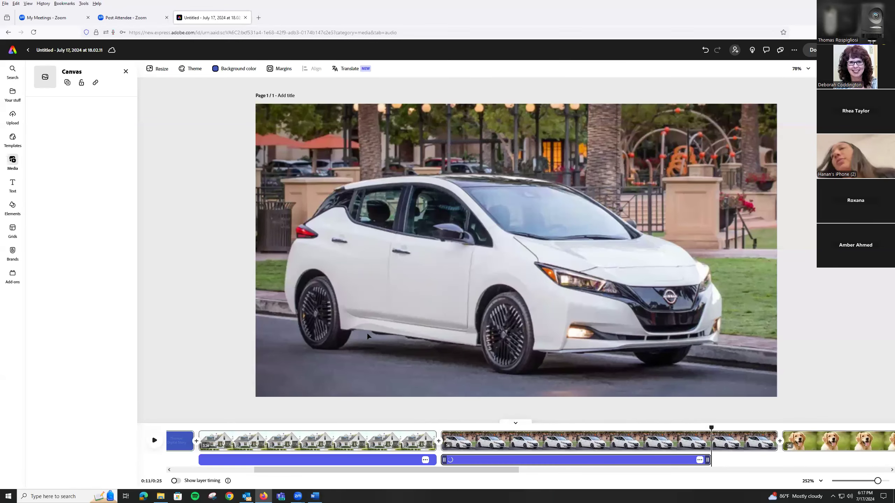
pyautogui.click(700, 459)
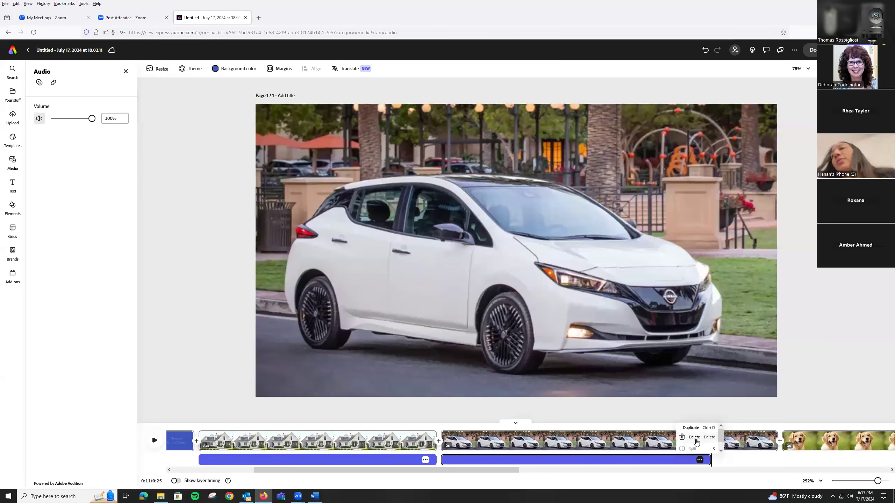
pyautogui.click(694, 438)
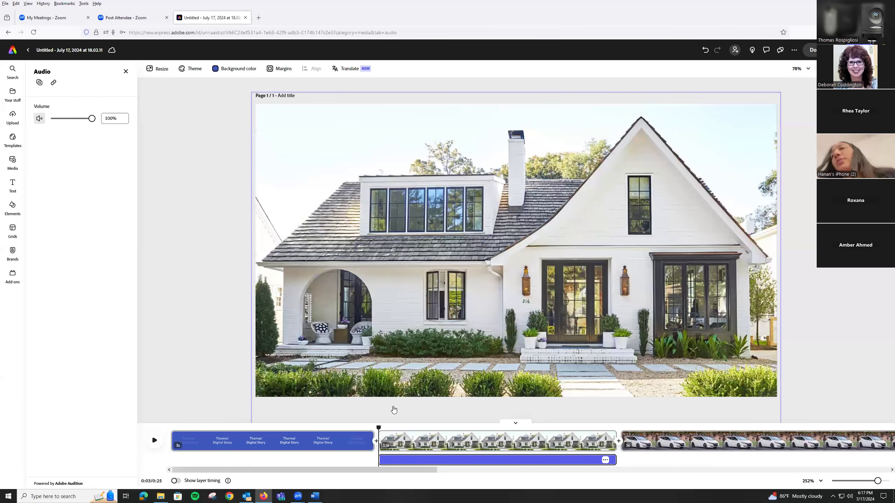
# Record a voiceover of about 3.2 seconds from the start of the car scene and shorten the scene to match it.
pyautogui.click(628, 433)
pyautogui.moveTo(627, 428); pyautogui.dragTo(622, 430)
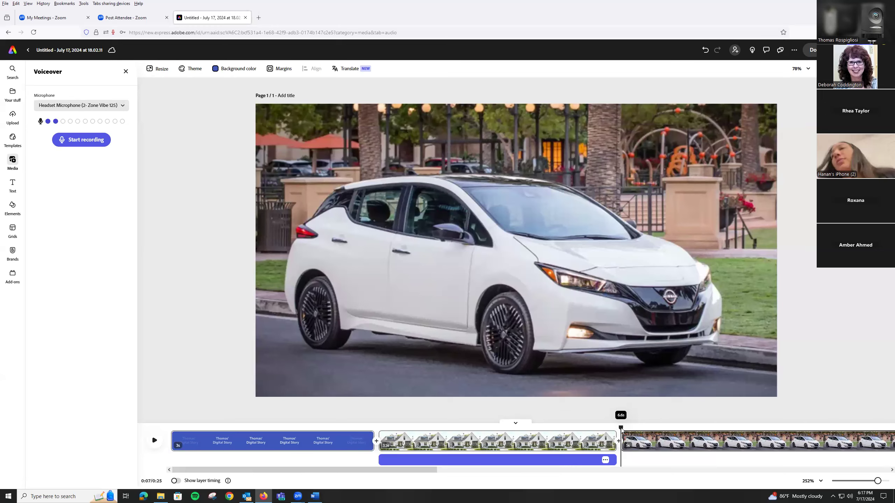
pyautogui.click(79, 144)
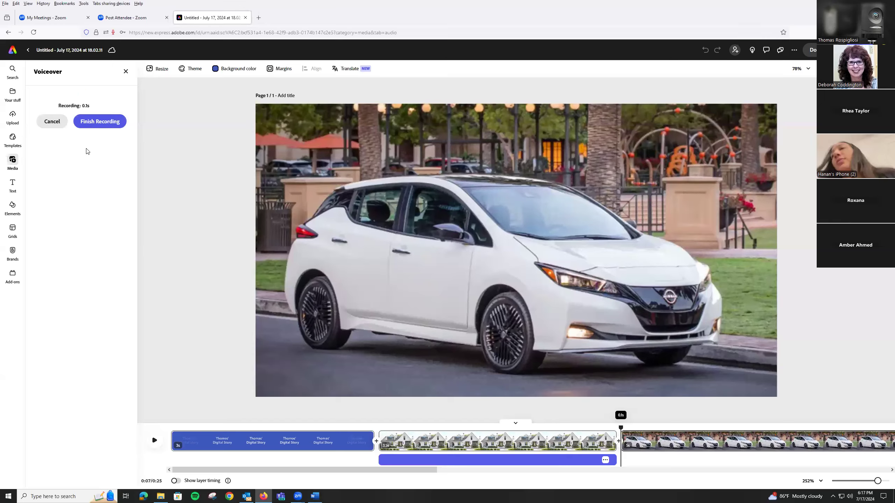
pyautogui.click(97, 124)
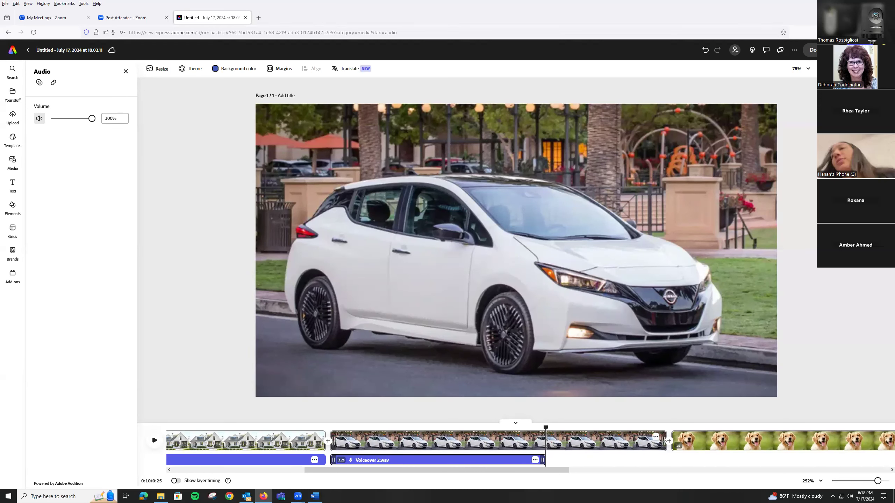
pyautogui.moveTo(663, 445); pyautogui.dragTo(541, 446)
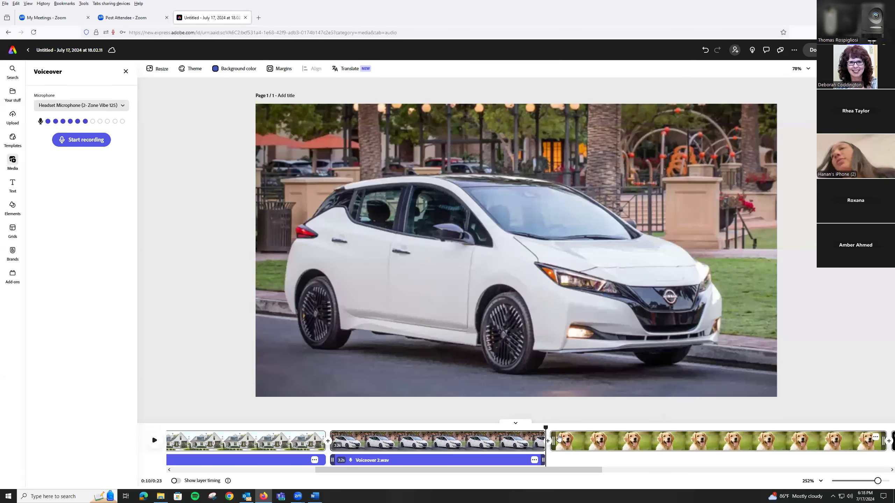
# Record a voiceover of about 3.7 seconds from the start of the dog scene and shorten the scene to match it.
pyautogui.click(557, 427)
pyautogui.click(551, 427)
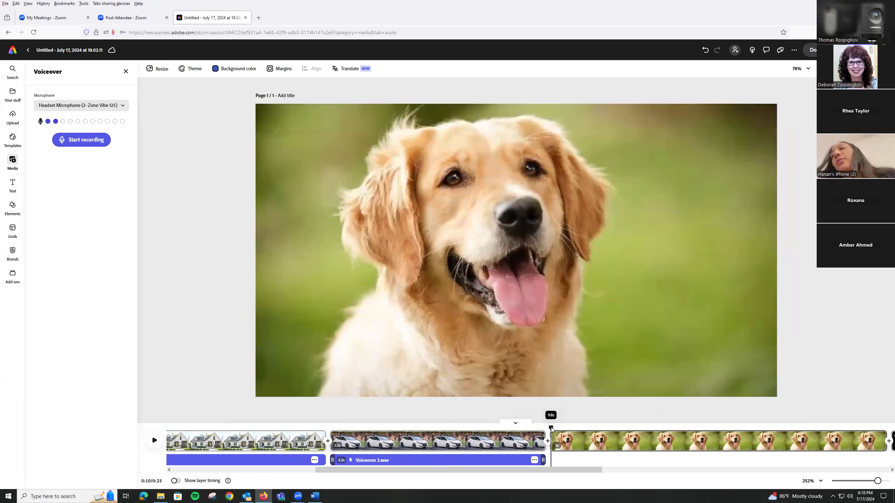
pyautogui.click(81, 143)
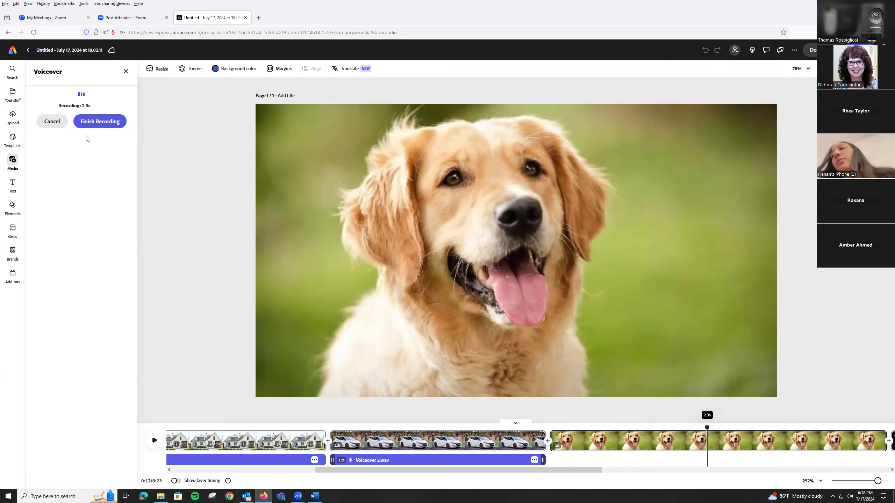
pyautogui.click(101, 122)
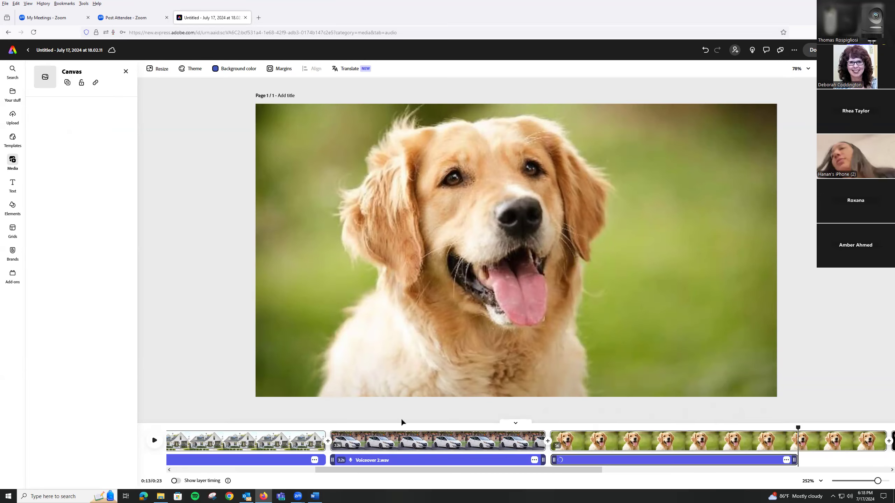
pyautogui.moveTo(453, 470); pyautogui.dragTo(568, 474)
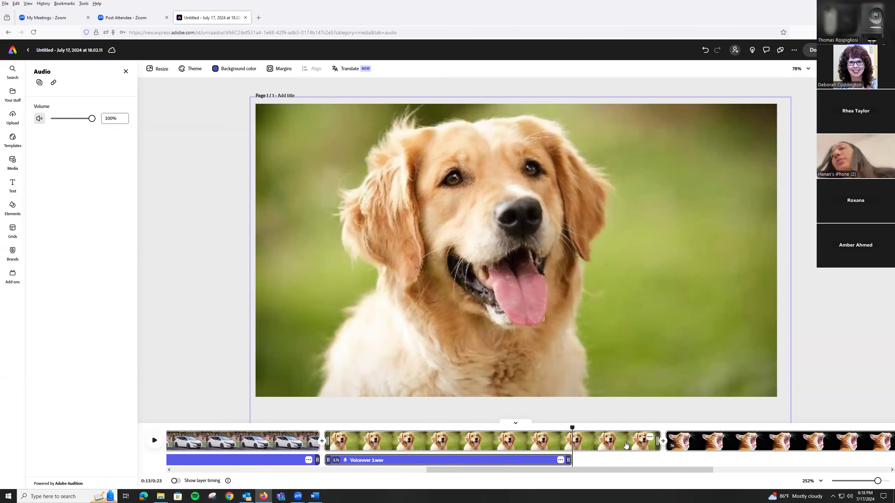
pyautogui.moveTo(658, 443); pyautogui.dragTo(593, 469)
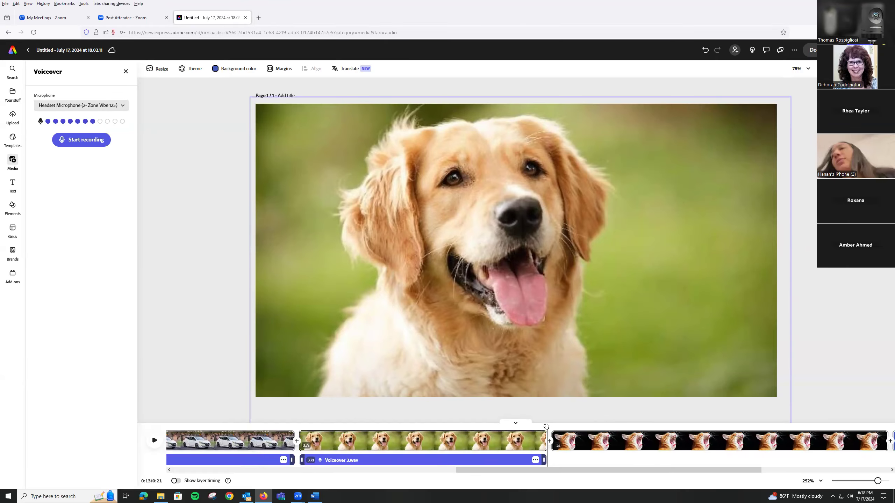
# Record a voiceover of about 3.7 seconds from the start of the cat scene and shorten the scene to match it.
pyautogui.click(552, 428)
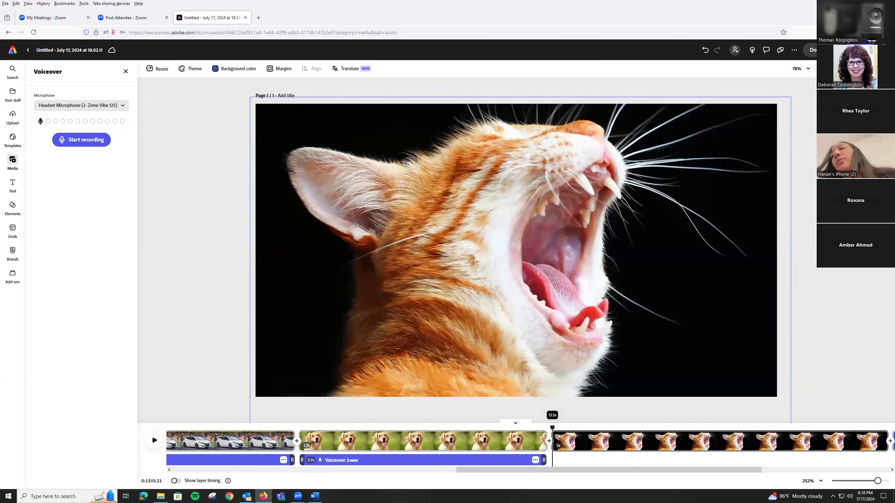
pyautogui.click(86, 140)
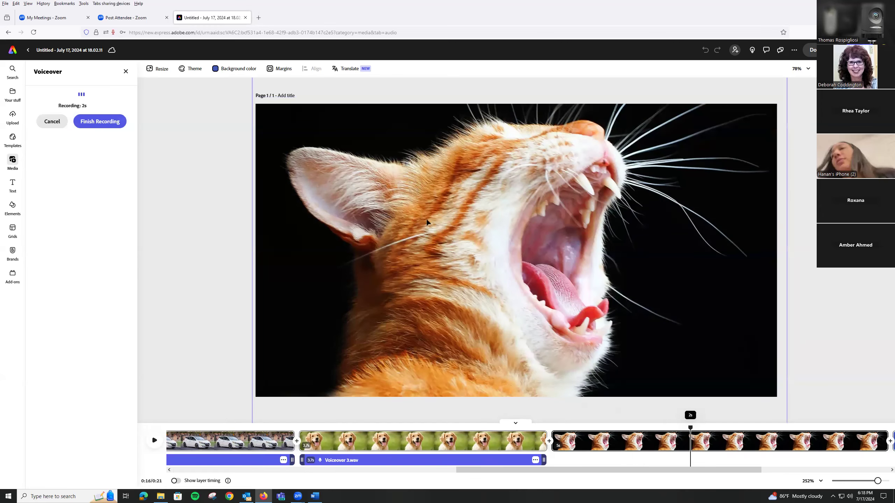
pyautogui.click(102, 122)
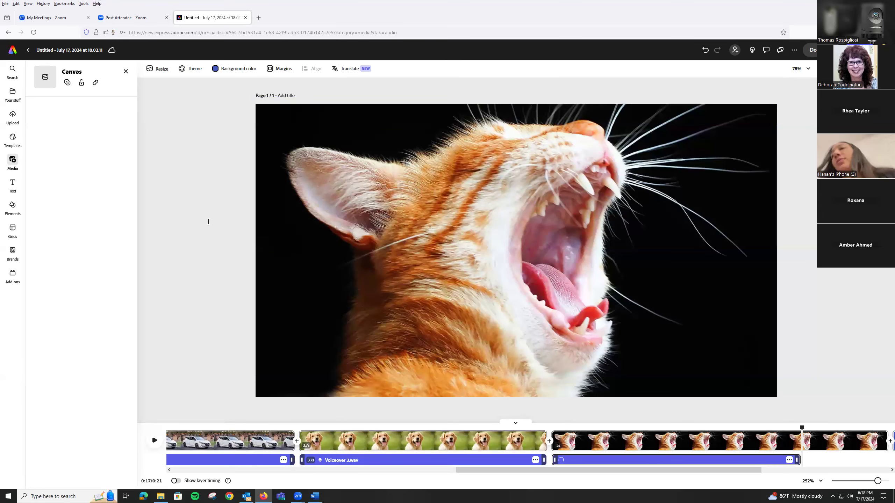
pyautogui.moveTo(534, 470); pyautogui.dragTo(620, 479)
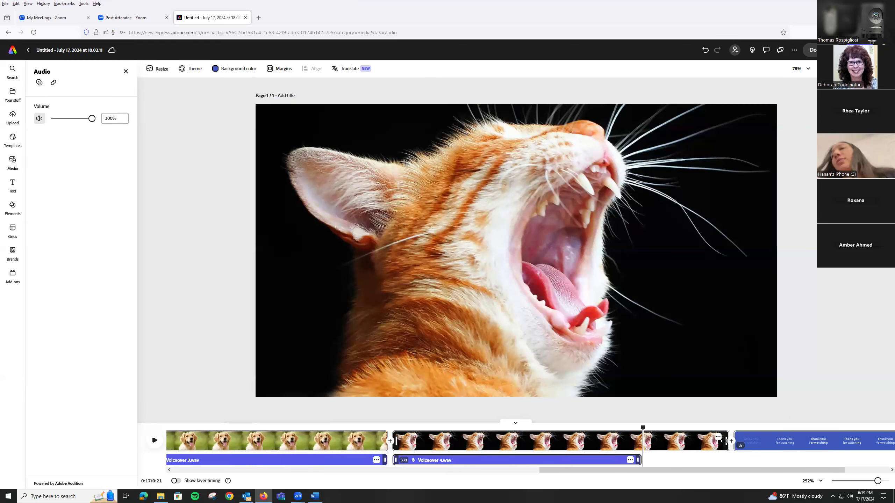
pyautogui.moveTo(726, 441); pyautogui.dragTo(639, 444)
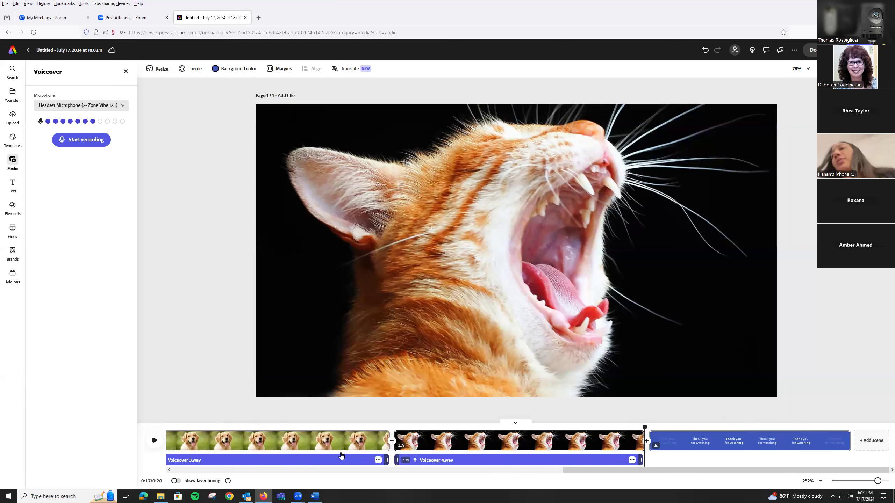
pyautogui.moveTo(660, 473); pyautogui.dragTo(251, 467)
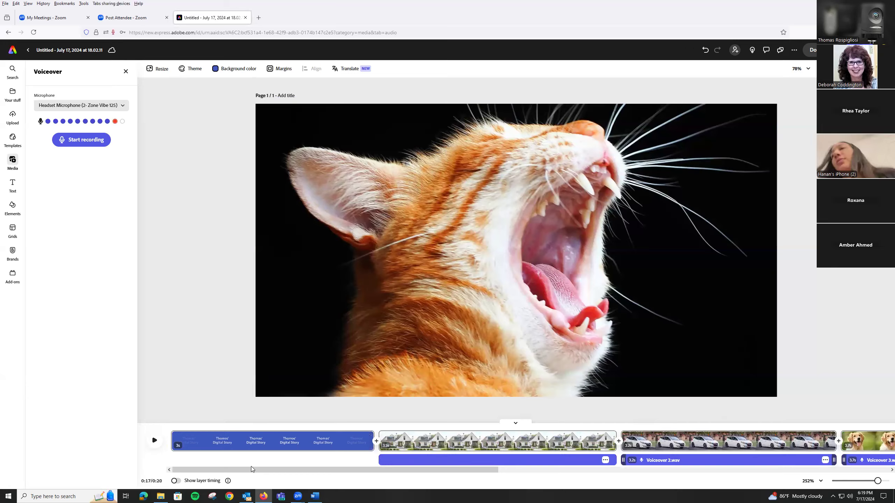
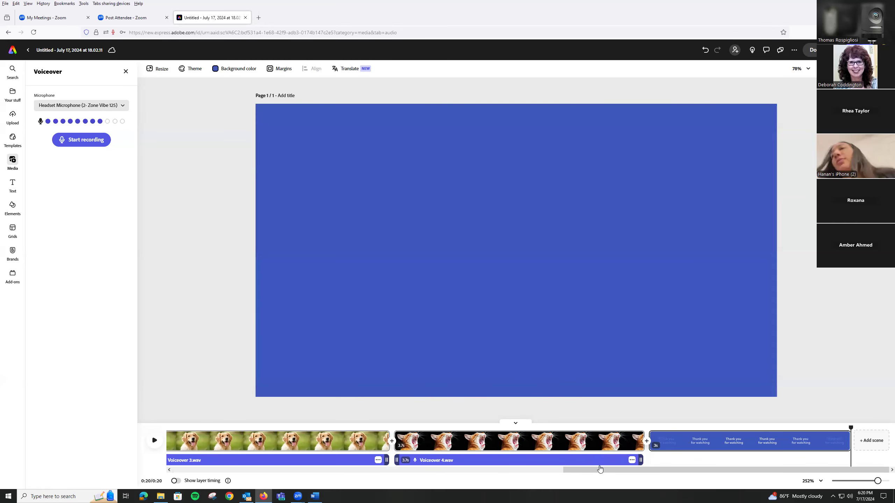
# Play the story from the start of the title scene through the house scene to check the voiceover timing.
pyautogui.moveTo(599, 469); pyautogui.dragTo(181, 478)
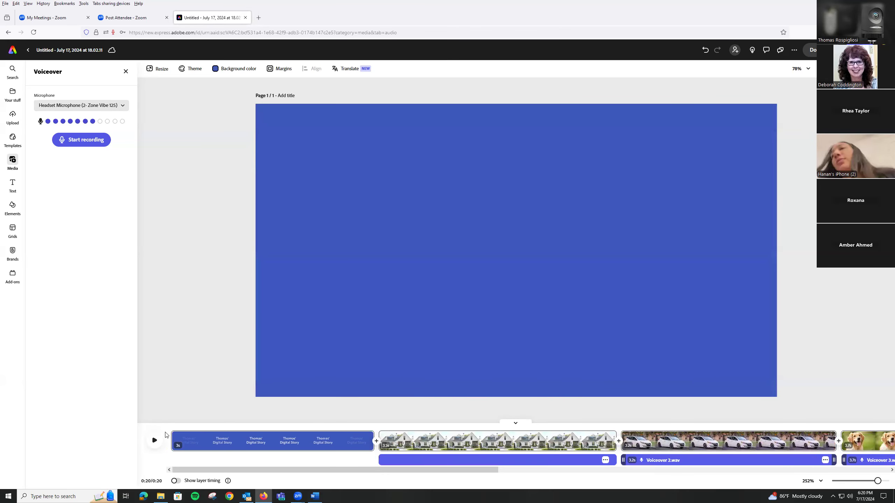
pyautogui.click(192, 448)
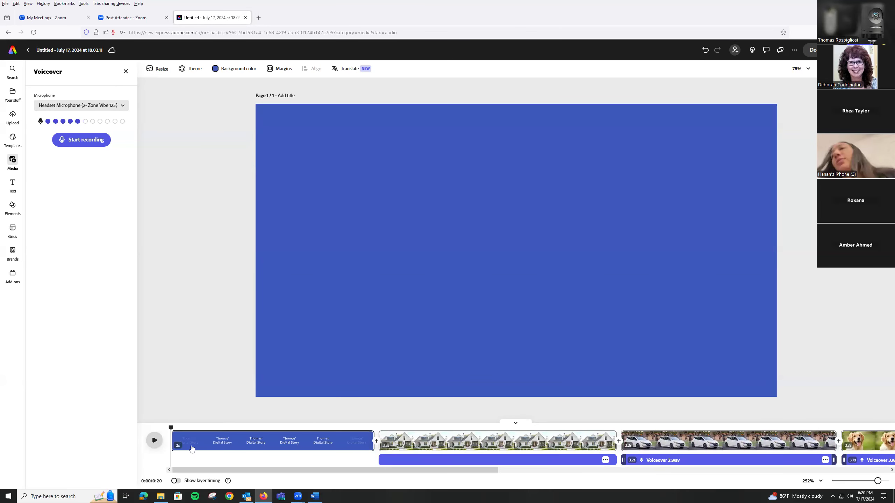
pyautogui.click(155, 441)
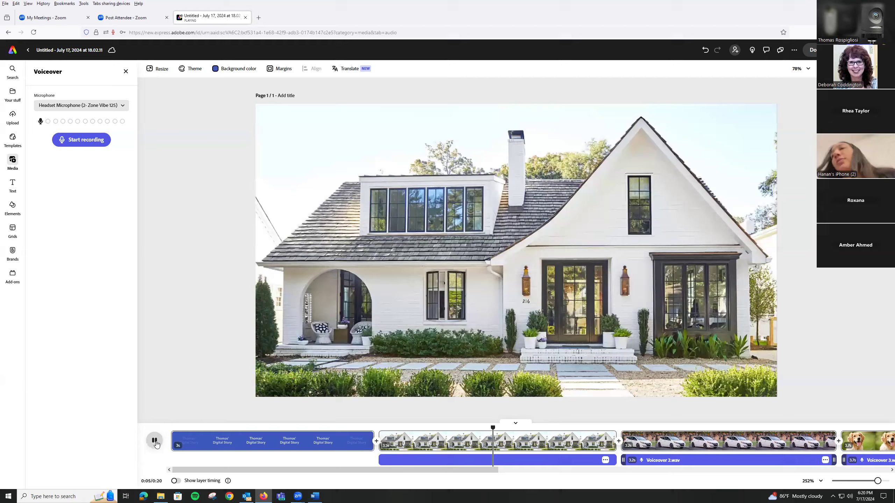
pyautogui.click(163, 443)
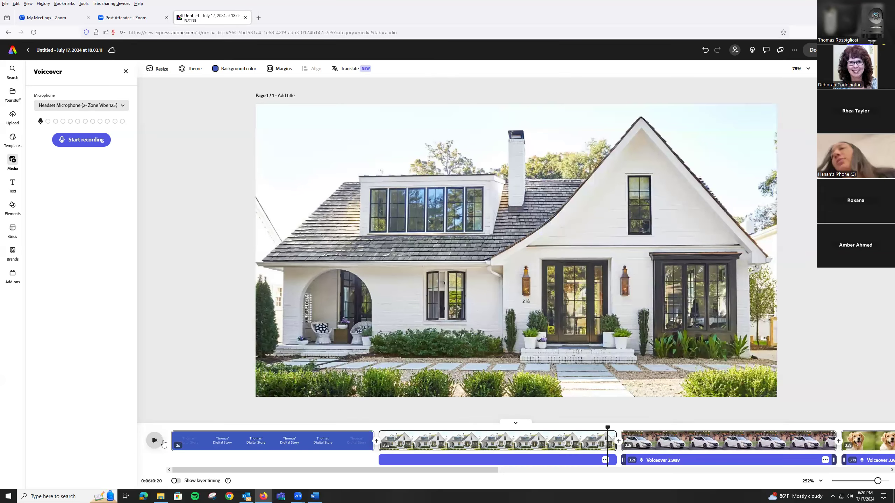
# Trim the house voiceover and its scene to about 3.3 seconds and align the car voiceover with the car scene's start.
pyautogui.click(615, 463)
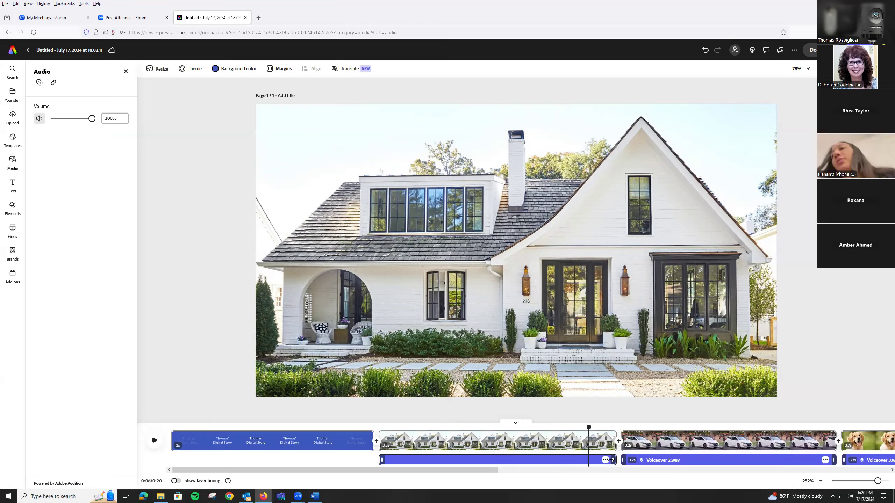
pyautogui.moveTo(613, 460); pyautogui.dragTo(597, 437)
pyautogui.click(612, 434)
pyautogui.click(642, 459)
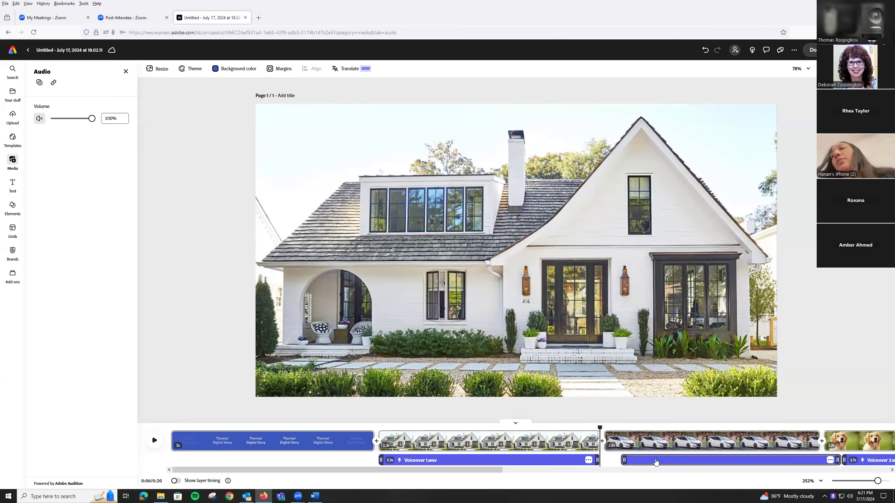
pyautogui.moveTo(643, 459); pyautogui.dragTo(641, 460)
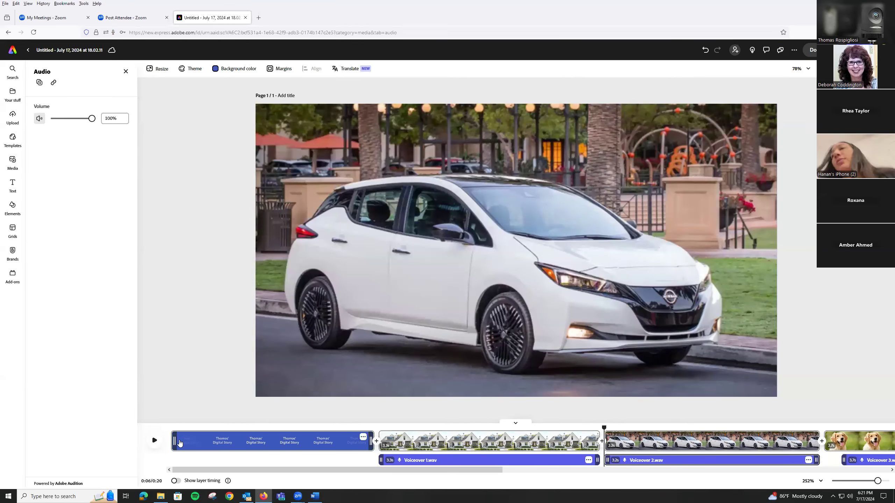
# Dismiss the video editing issues notice and replay the transition from the house scene to the car scene.
pyautogui.click(155, 439)
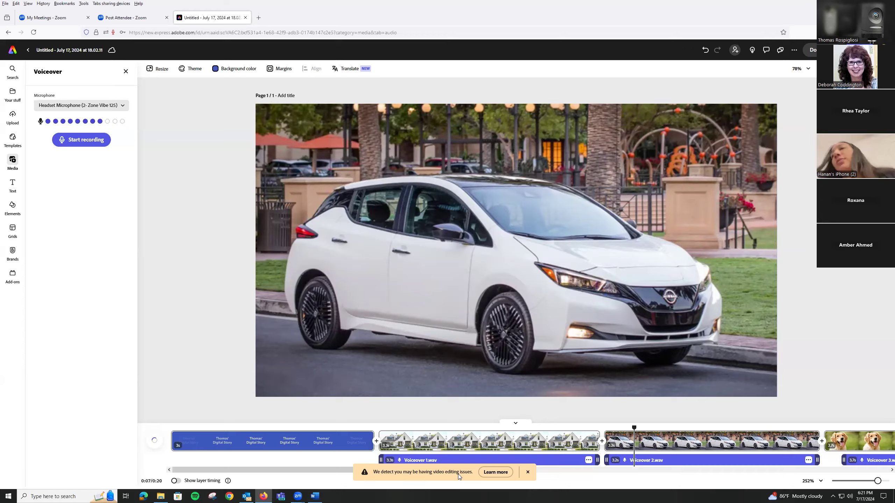
pyautogui.click(528, 472)
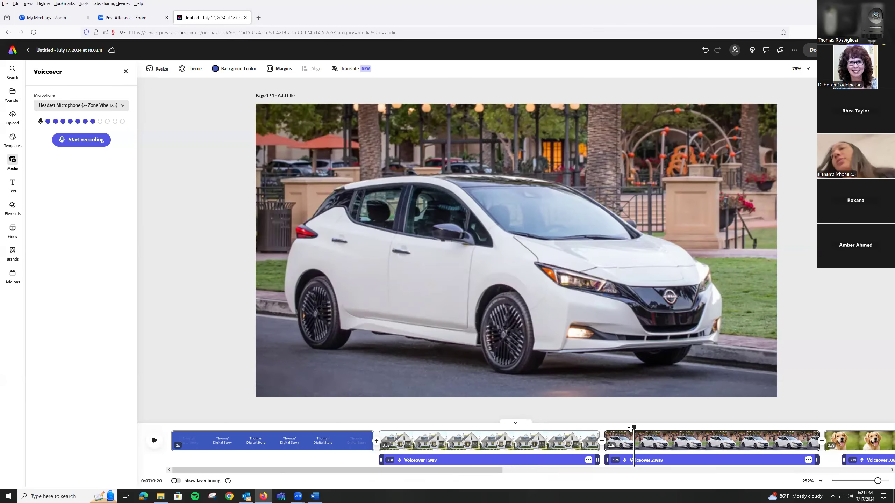
pyautogui.moveTo(630, 429); pyautogui.dragTo(573, 428)
pyautogui.click(153, 443)
# Close the Outlook and Word windows running in the background.
pyautogui.rightClick(246, 496)
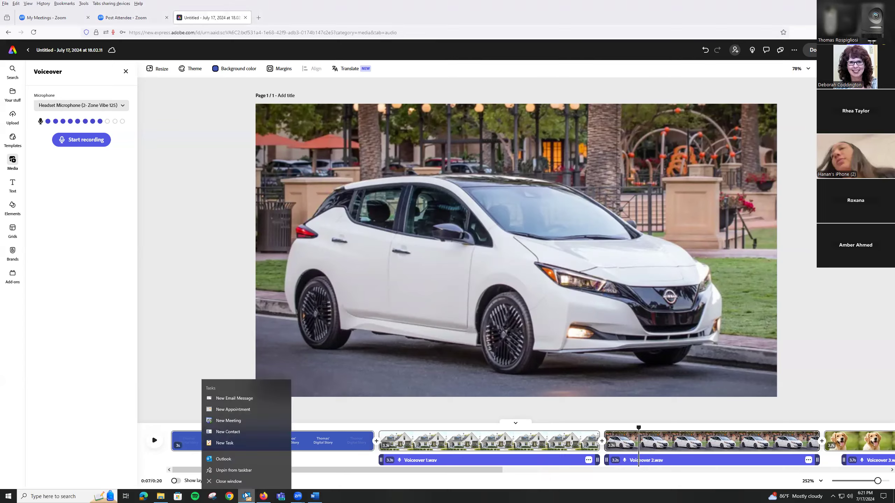
pyautogui.click(232, 481)
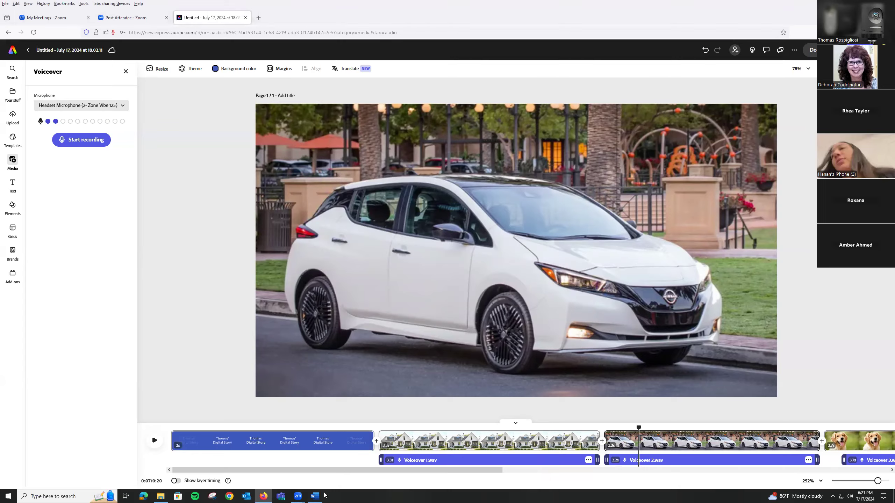
pyautogui.rightClick(281, 495)
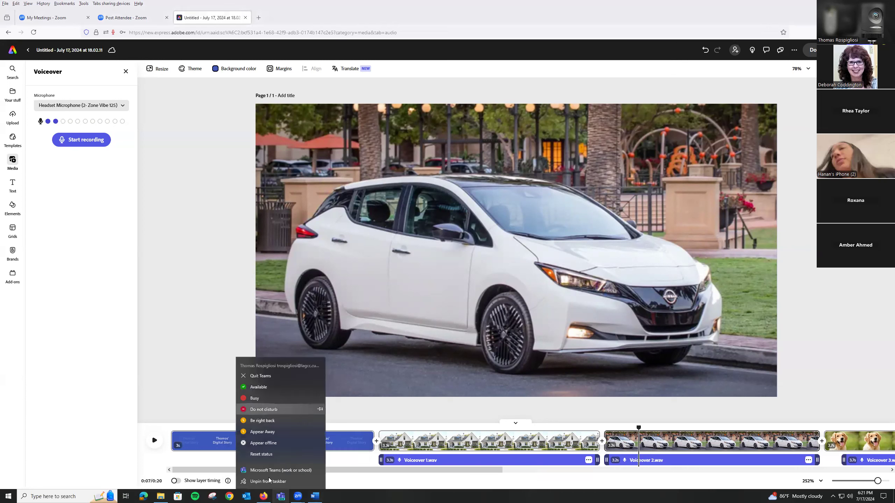
pyautogui.click(13, 394)
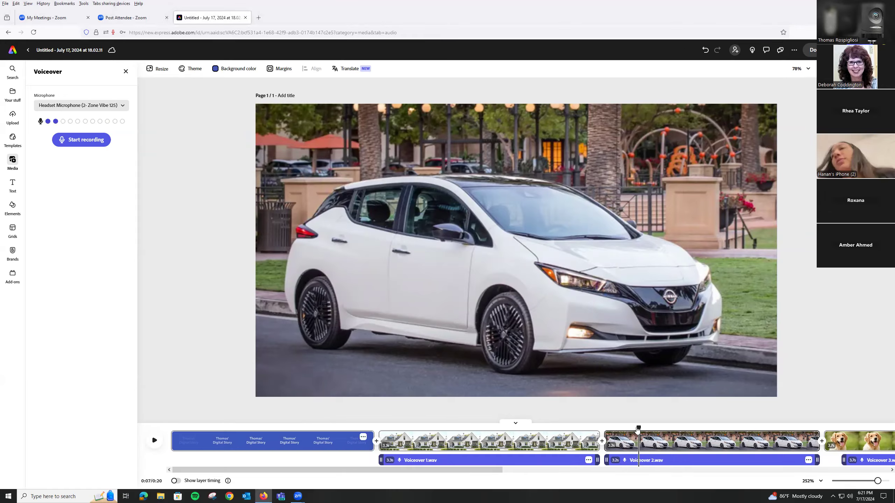
# Leave voiceover recording and play the story from the house scene to the dog scene.
pyautogui.click(540, 428)
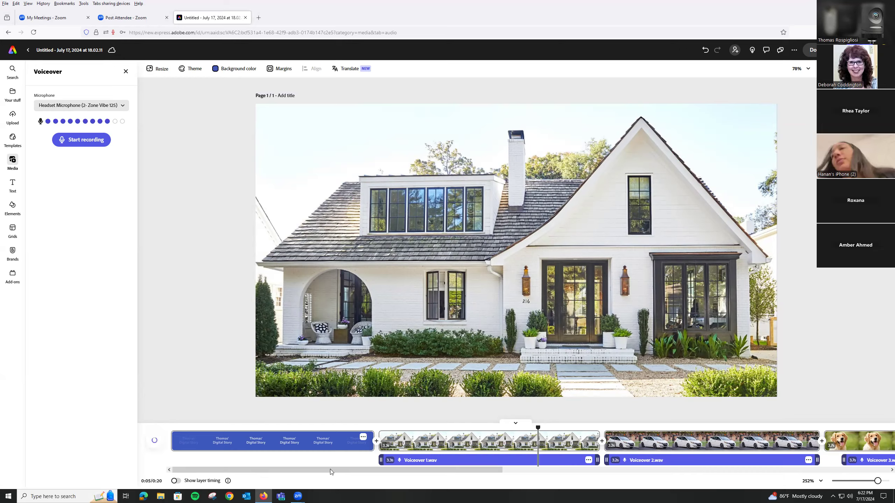
pyautogui.click(127, 75)
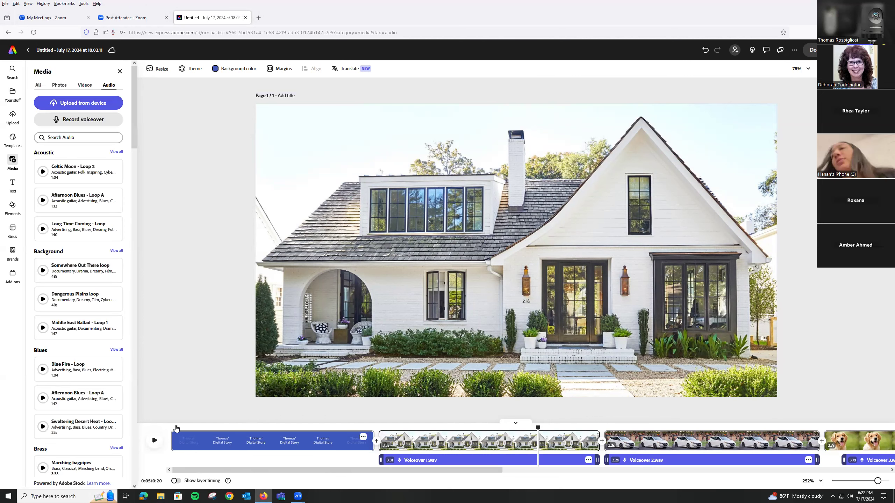
pyautogui.click(153, 441)
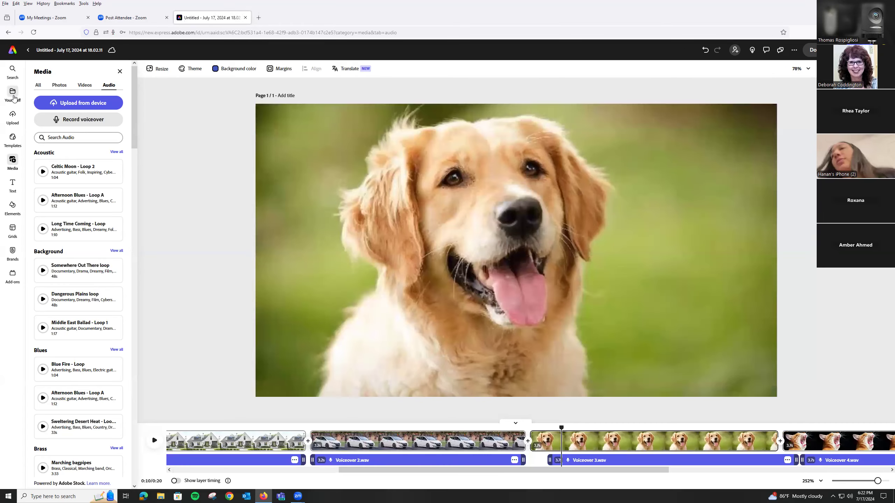
# Return to the home page, reopen the current digital story from the recent projects, and show the media library.
pyautogui.click(13, 94)
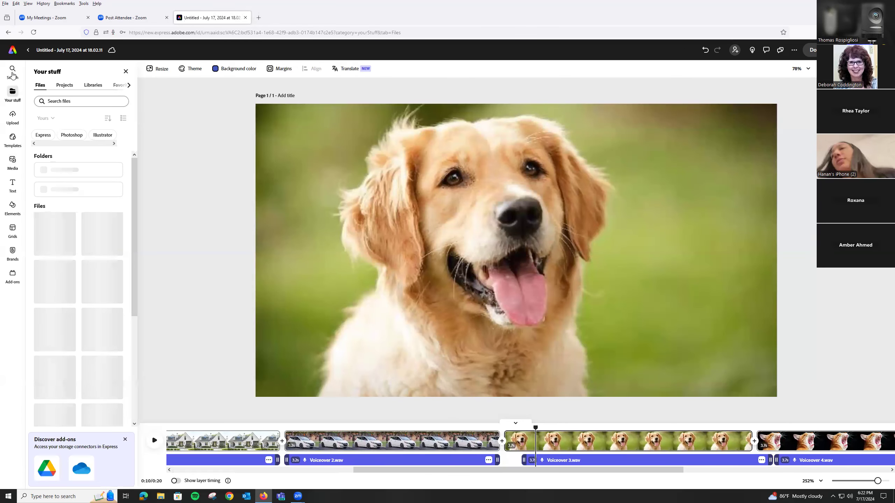
pyautogui.click(12, 52)
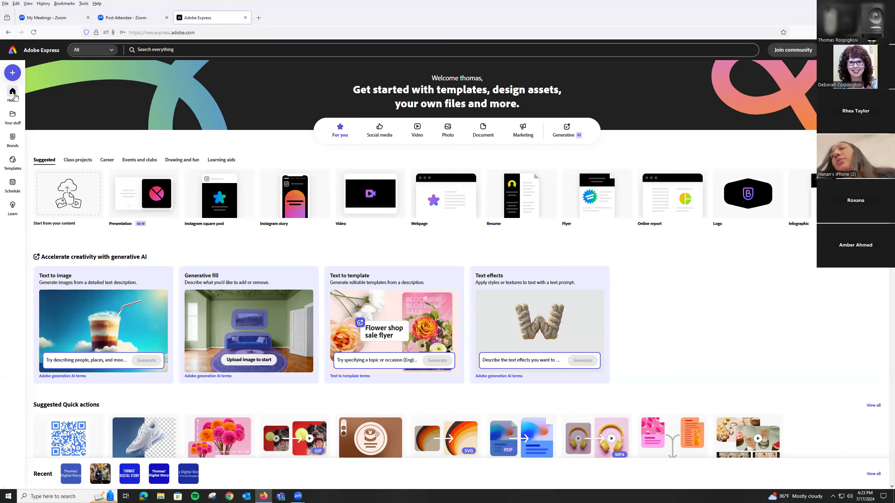
pyautogui.scroll(-5, 90, 240)
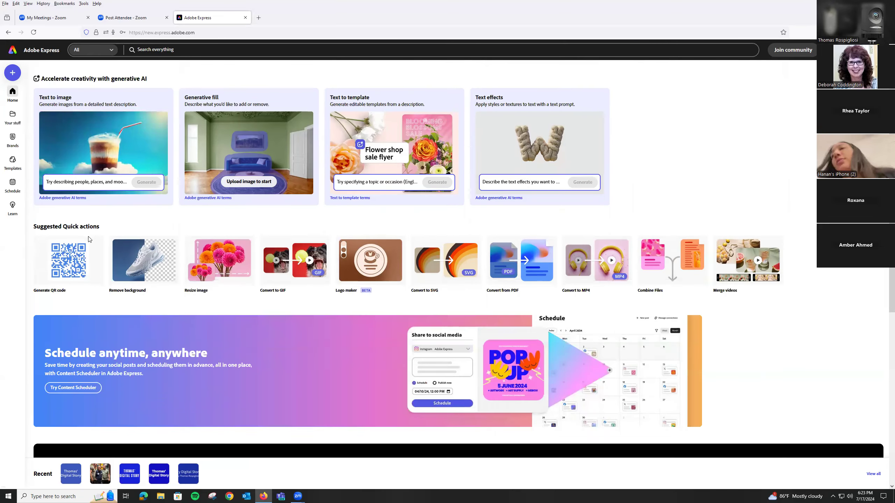
pyautogui.scroll(-5, 87, 208)
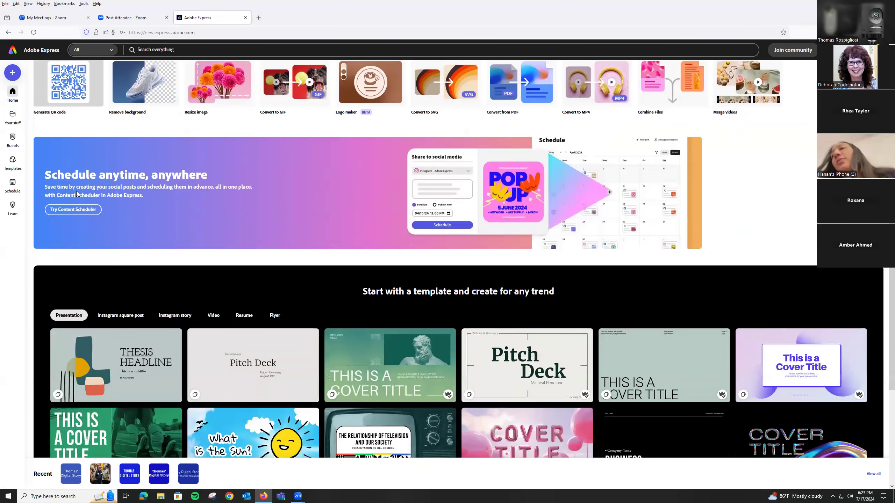
pyautogui.scroll(10, 77, 194)
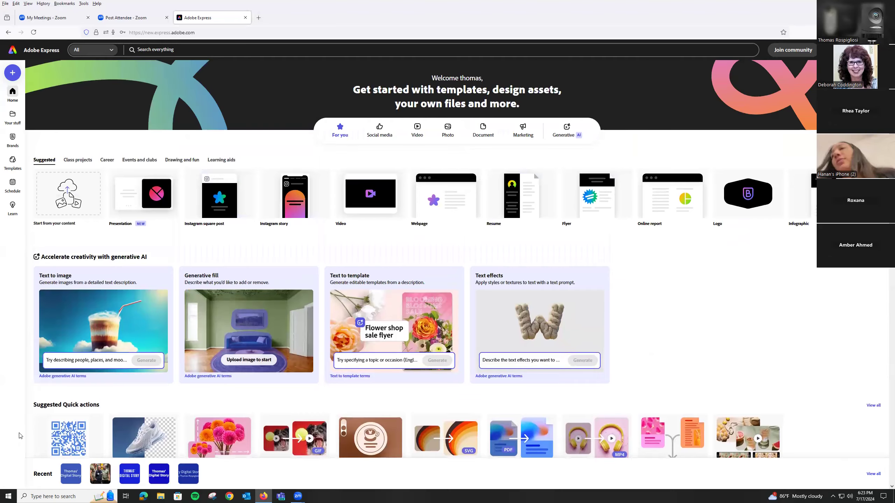
pyautogui.scroll(-3, 19, 435)
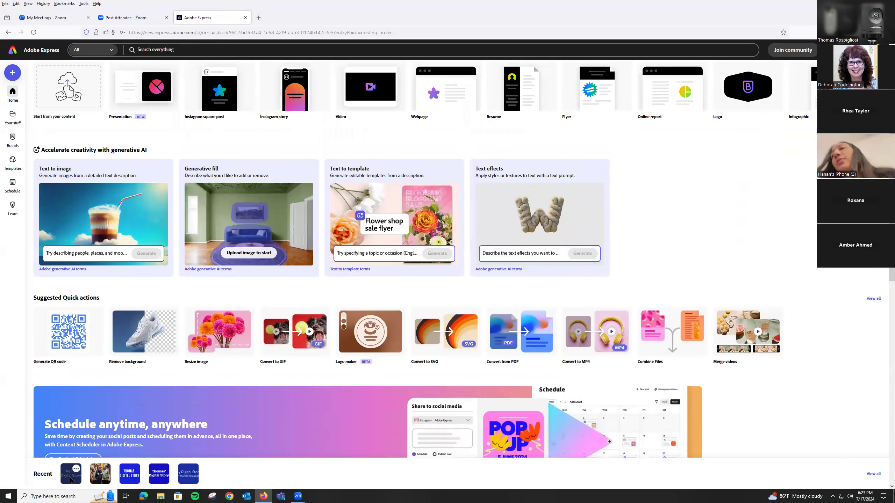
pyautogui.click(71, 479)
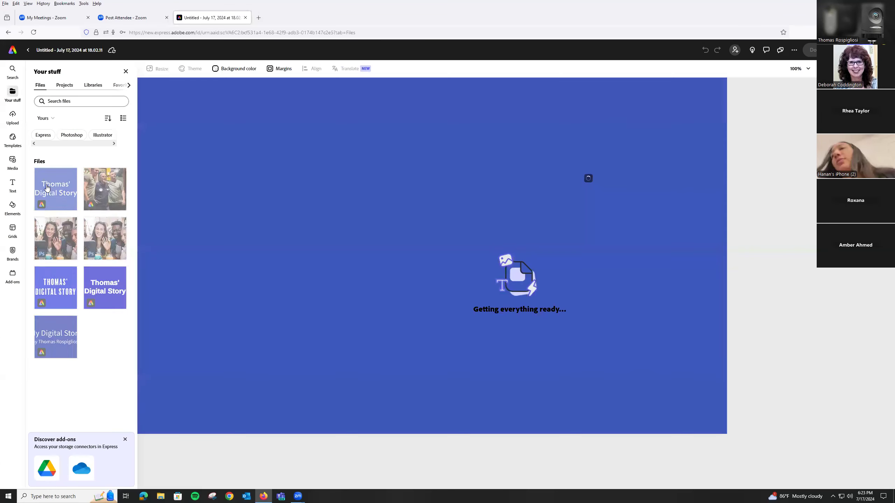
pyautogui.click(47, 187)
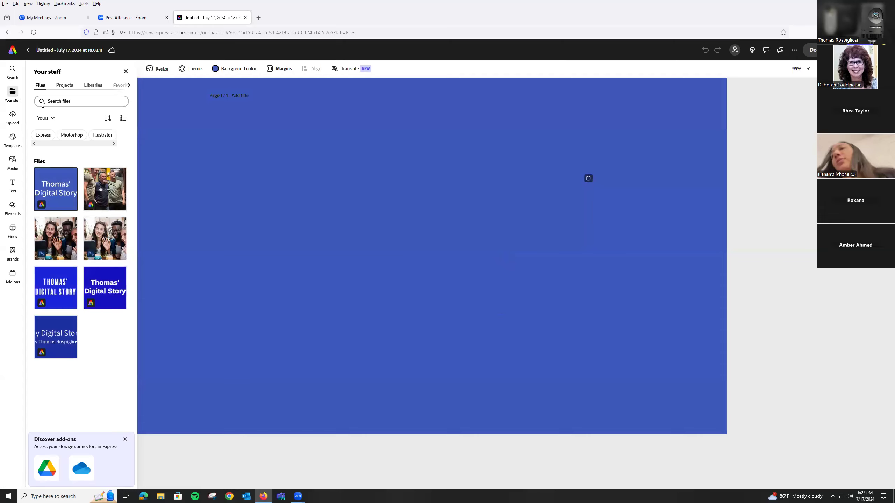
pyautogui.click(15, 162)
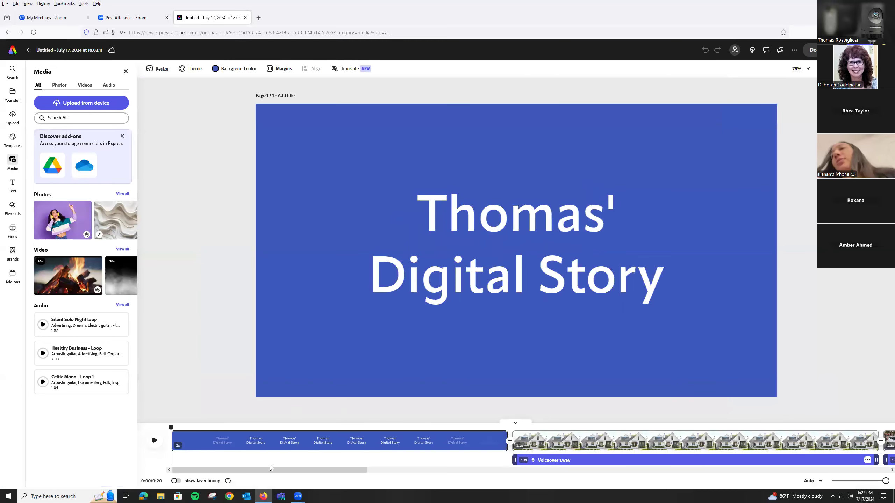
# Play the story from the beginning to the dog scene and align the dog voiceover with that scene's start.
pyautogui.click(155, 441)
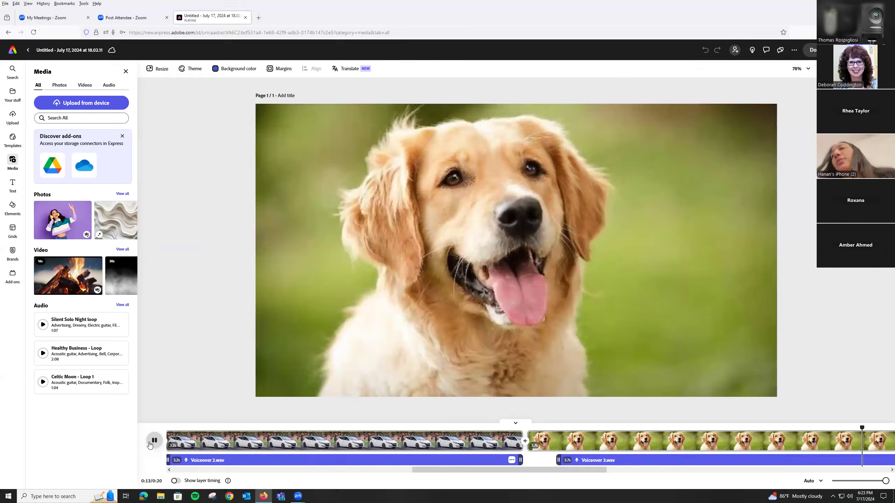
pyautogui.click(154, 441)
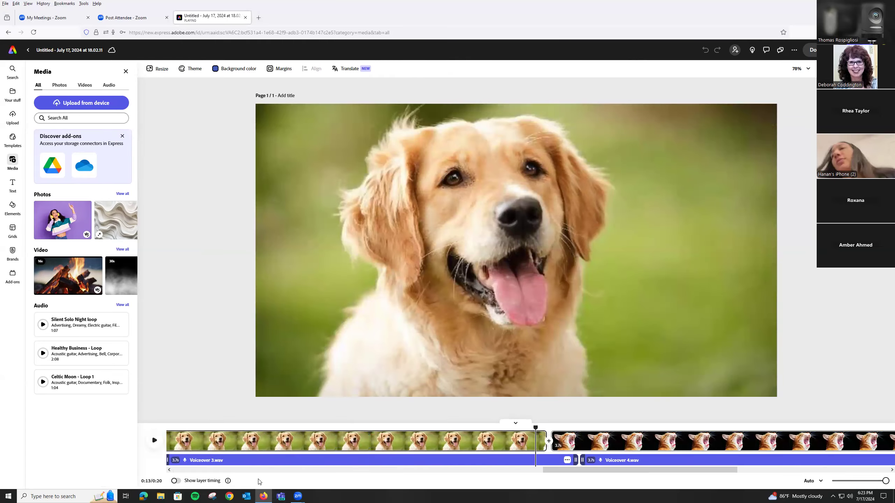
pyautogui.moveTo(575, 470); pyautogui.dragTo(446, 445)
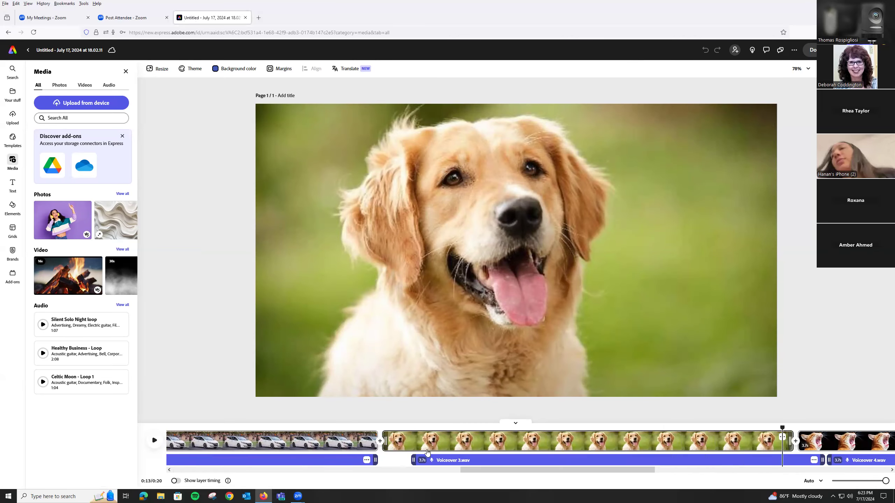
pyautogui.moveTo(452, 460); pyautogui.dragTo(421, 458)
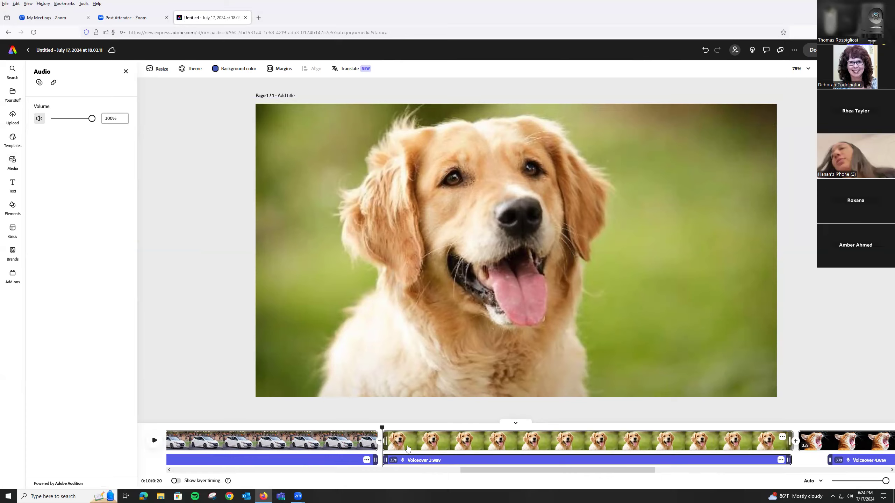
# Trim the beginnings of the dog scene and its voiceover so both last about 3.2 seconds.
pyautogui.click(155, 440)
pyautogui.moveTo(390, 439); pyautogui.dragTo(439, 440)
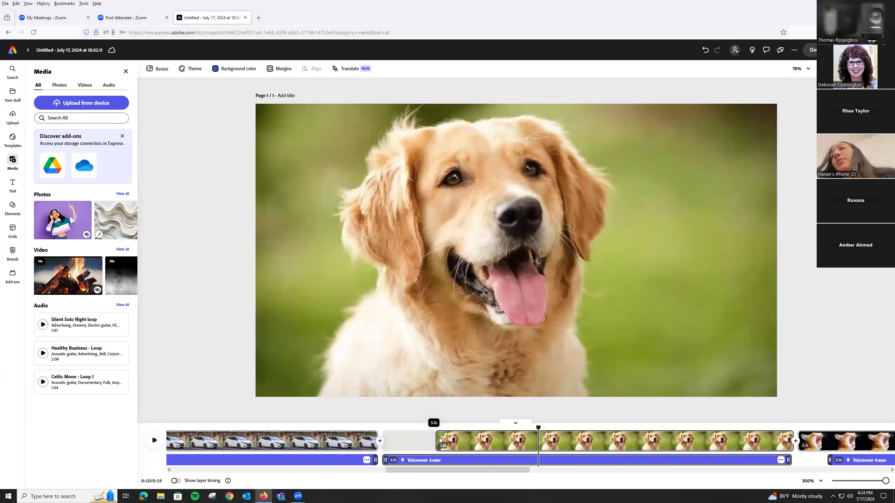
pyautogui.click(385, 459)
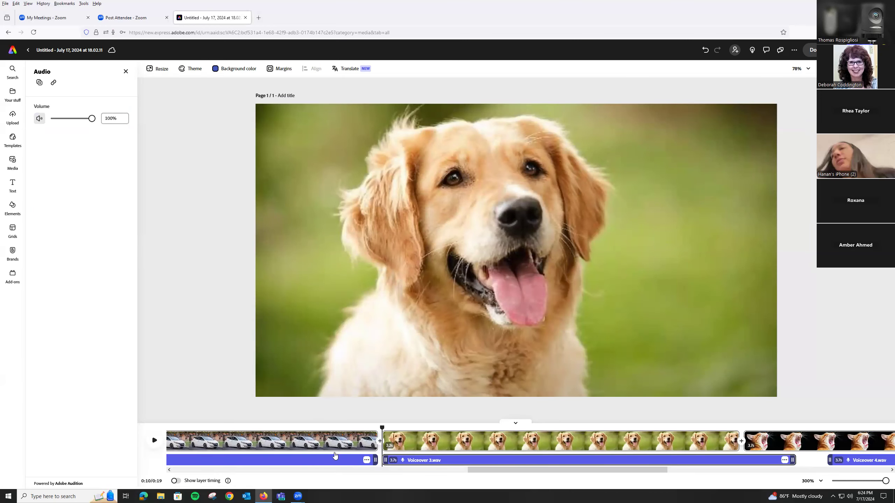
pyautogui.moveTo(385, 460); pyautogui.dragTo(442, 461)
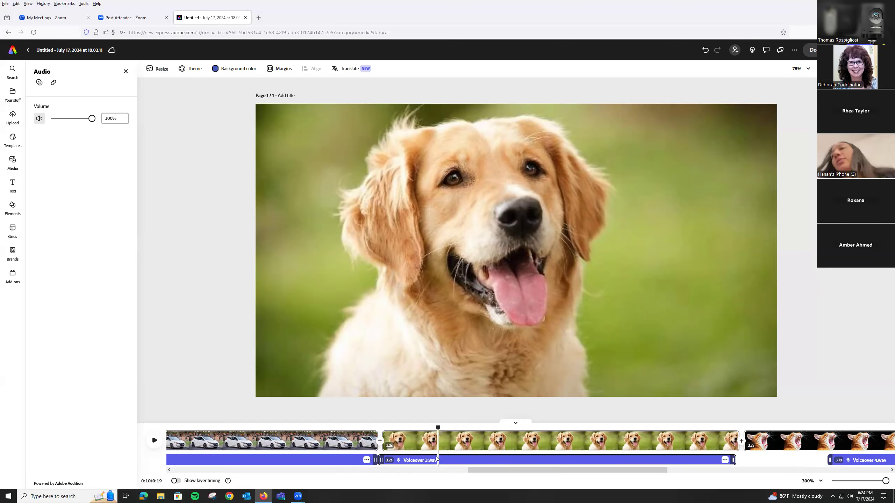
# Play part of the dog scene, and align the dog and cat voiceovers with the starts of their scenes.
pyautogui.click(154, 440)
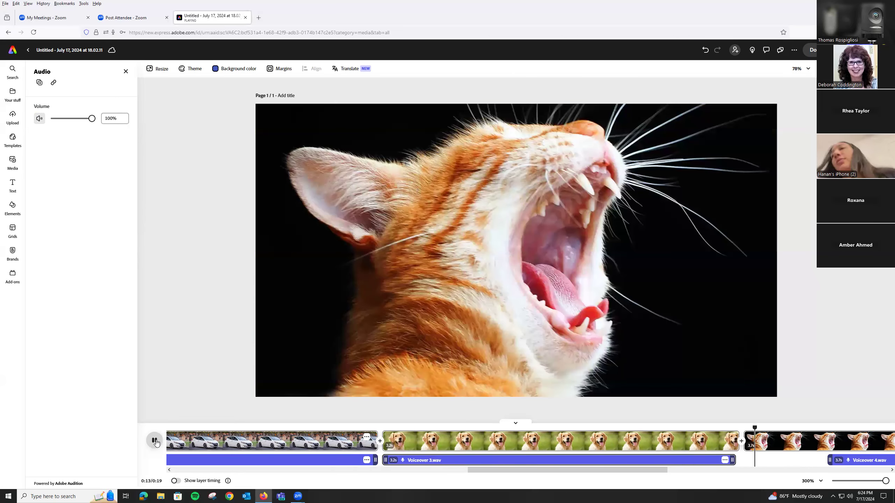
pyautogui.click(155, 442)
pyautogui.moveTo(623, 464); pyautogui.dragTo(673, 470)
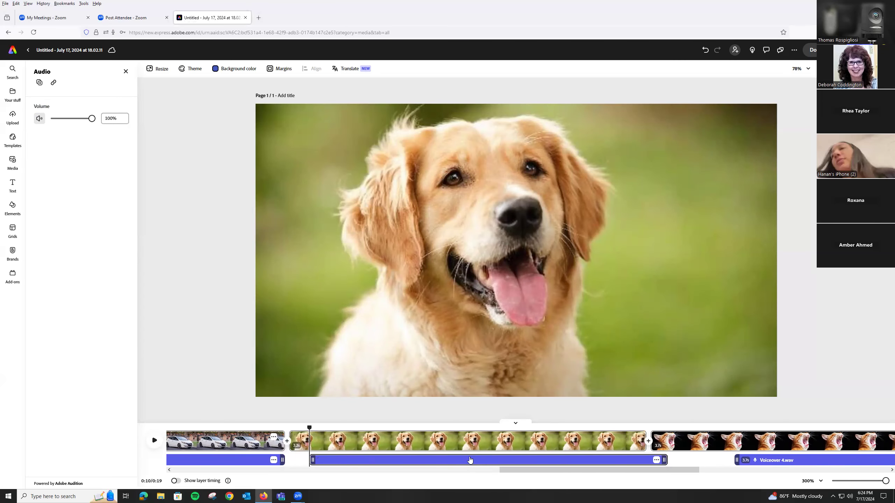
pyautogui.moveTo(449, 458)
pyautogui.mouseDown()
pyautogui.moveTo(424, 461)
pyautogui.moveTo(460, 459)
pyautogui.mouseUp()
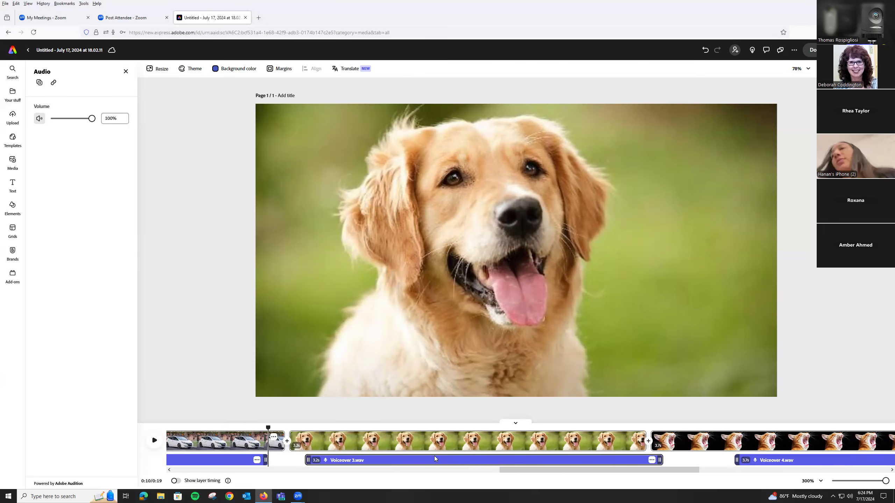
pyautogui.moveTo(328, 459); pyautogui.dragTo(281, 460)
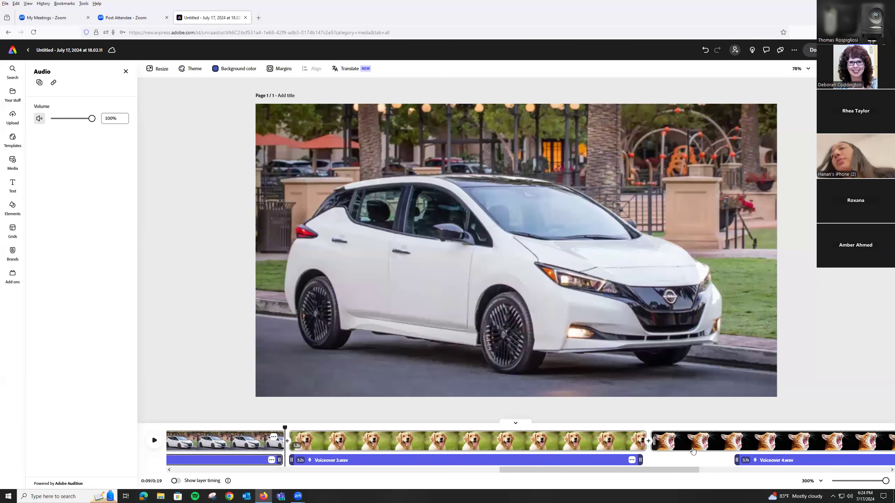
pyautogui.moveTo(772, 463); pyautogui.dragTo(689, 461)
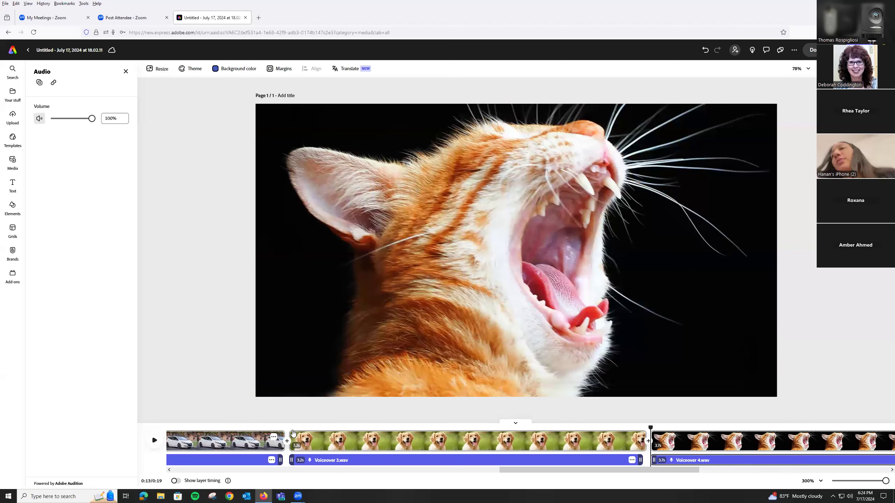
# Play the story from the start of the dog scene into the thank-you scene.
pyautogui.click(294, 435)
pyautogui.click(155, 443)
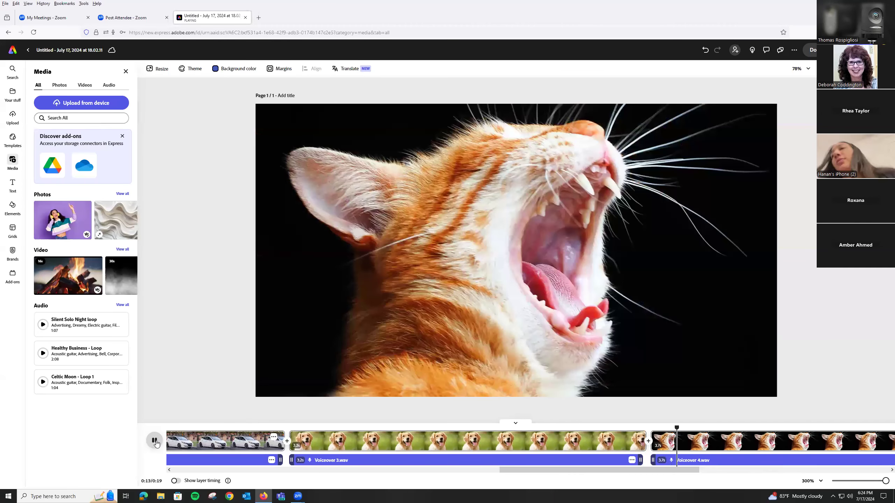
pyautogui.click(154, 441)
pyautogui.click(155, 442)
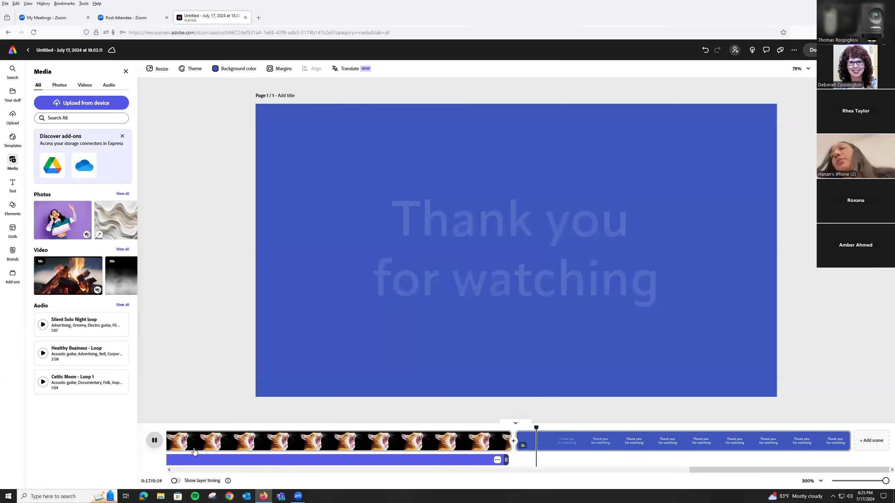
pyautogui.click(155, 441)
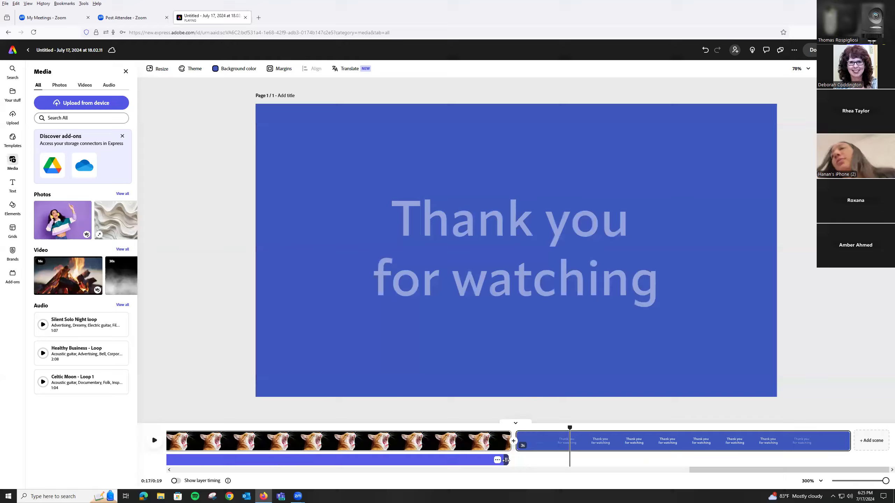
# Replay part of the cat scene and trim both that scene and its voiceover to 2.8 seconds.
pyautogui.moveTo(494, 427); pyautogui.dragTo(167, 428)
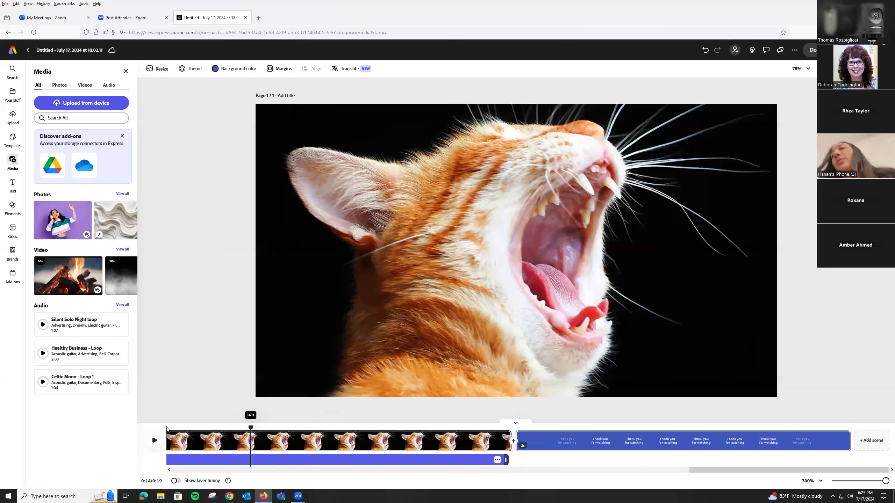
pyautogui.click(154, 441)
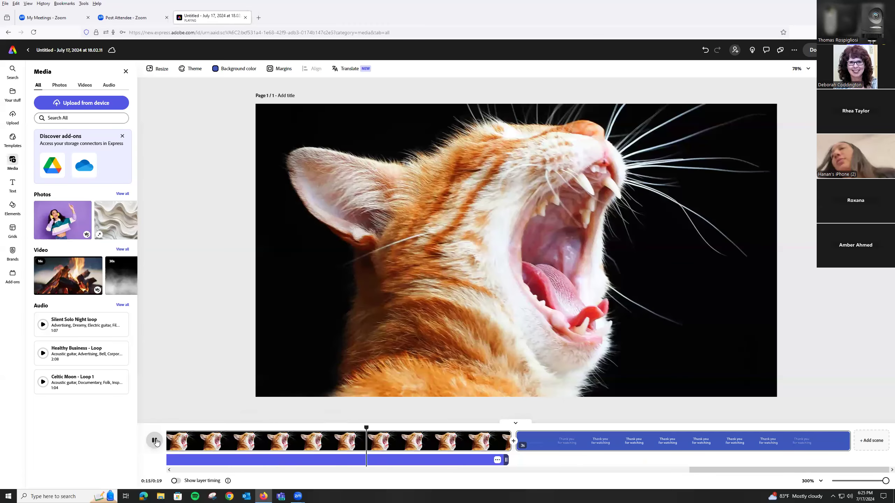
pyautogui.click(156, 442)
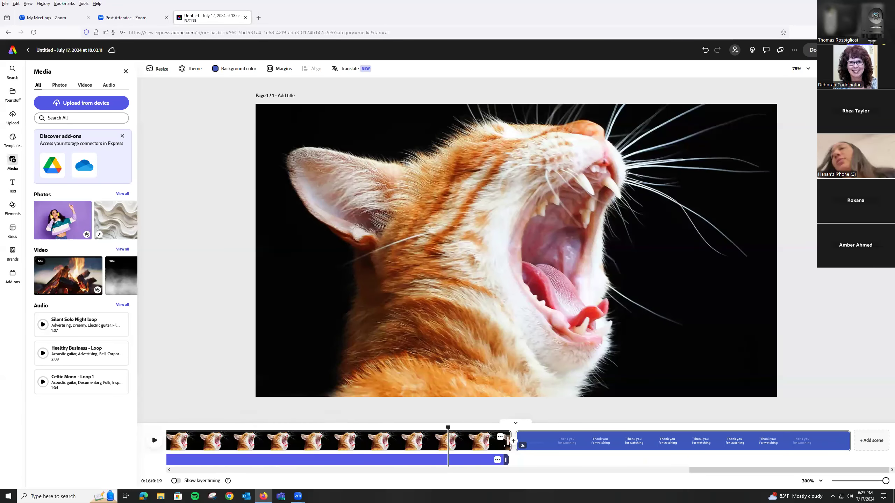
pyautogui.moveTo(506, 447); pyautogui.dragTo(404, 438)
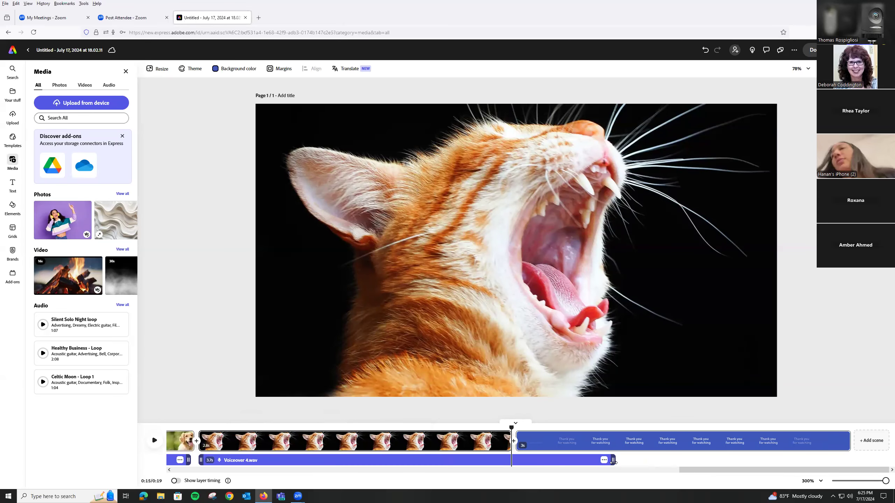
pyautogui.click(588, 460)
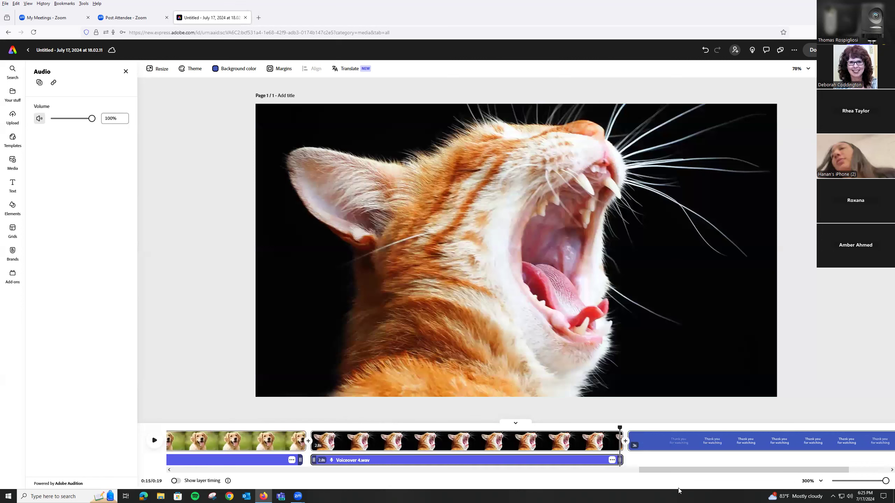
# Play the story from the beginning of the title scene to the dog scene.
pyautogui.moveTo(662, 470); pyautogui.dragTo(555, 470)
pyautogui.hscroll(-10, 435, 460)
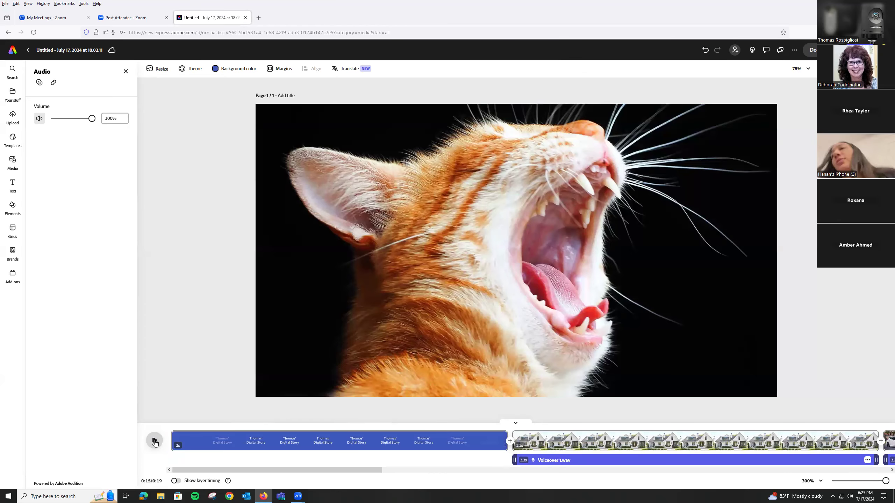
pyautogui.click(183, 441)
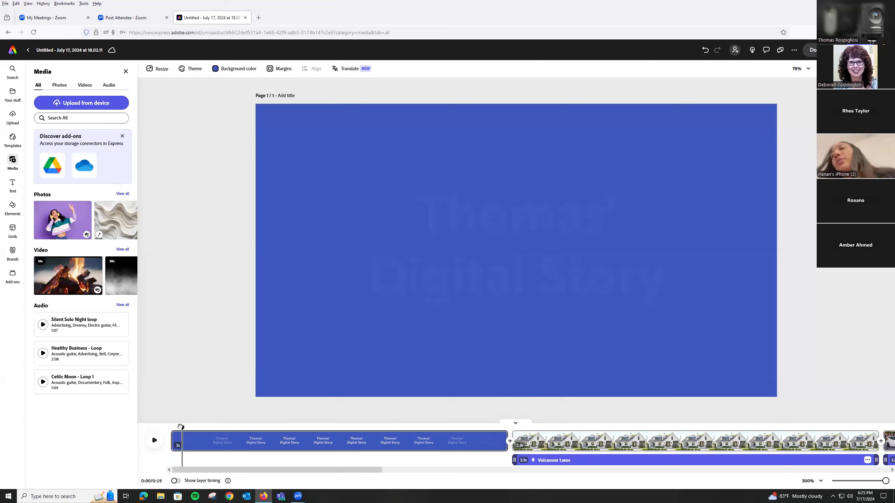
pyautogui.click(177, 428)
pyautogui.click(154, 441)
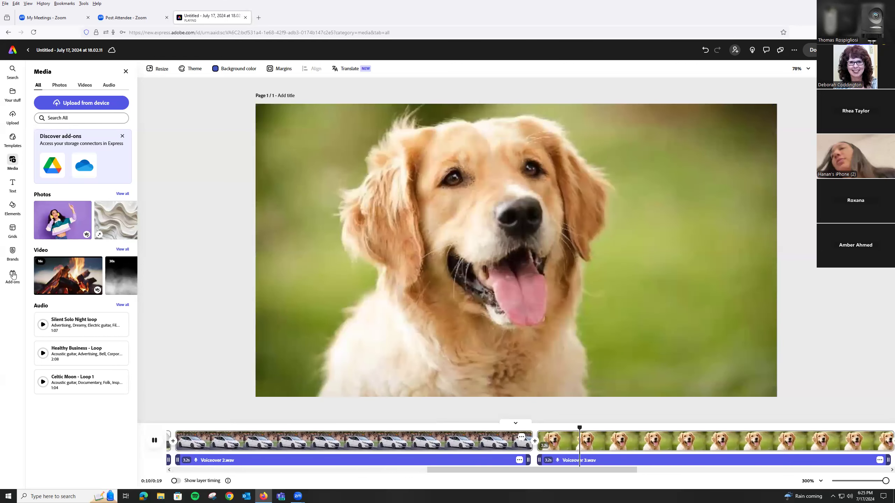
# Select the car voiceover and replay the story from the end of the house scene into the car scene.
pyautogui.click(197, 459)
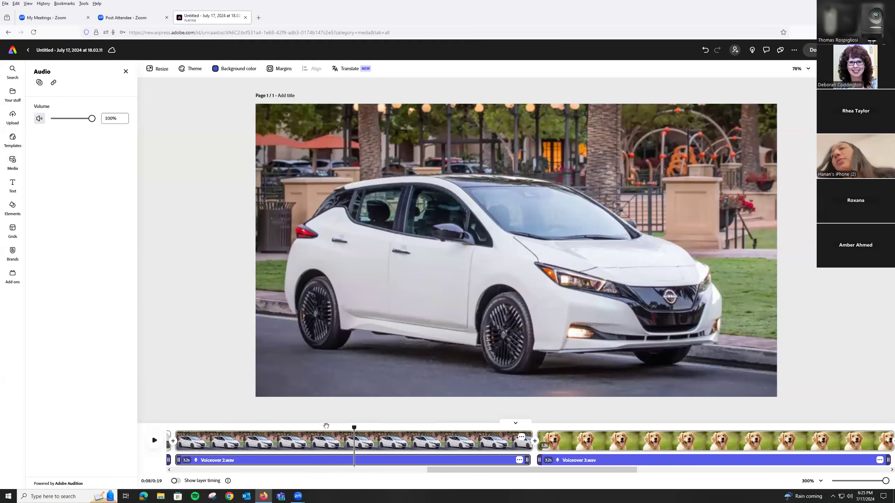
pyautogui.moveTo(210, 423); pyautogui.dragTo(171, 424)
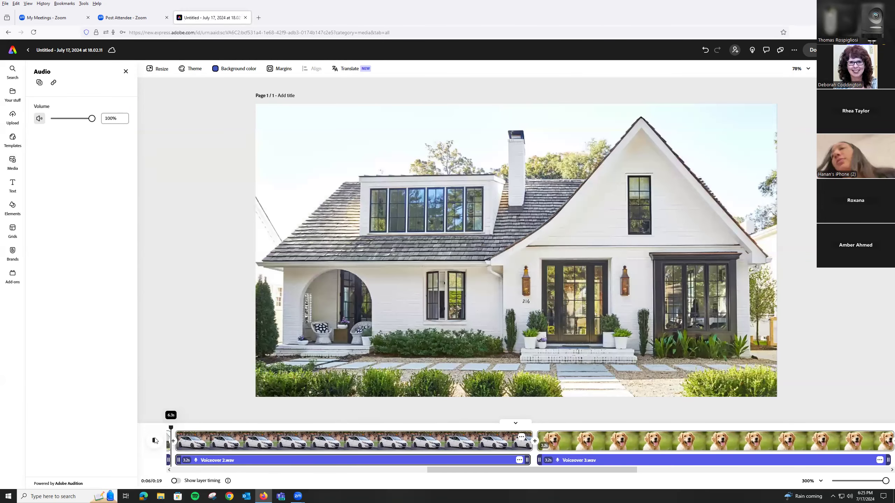
pyautogui.click(154, 440)
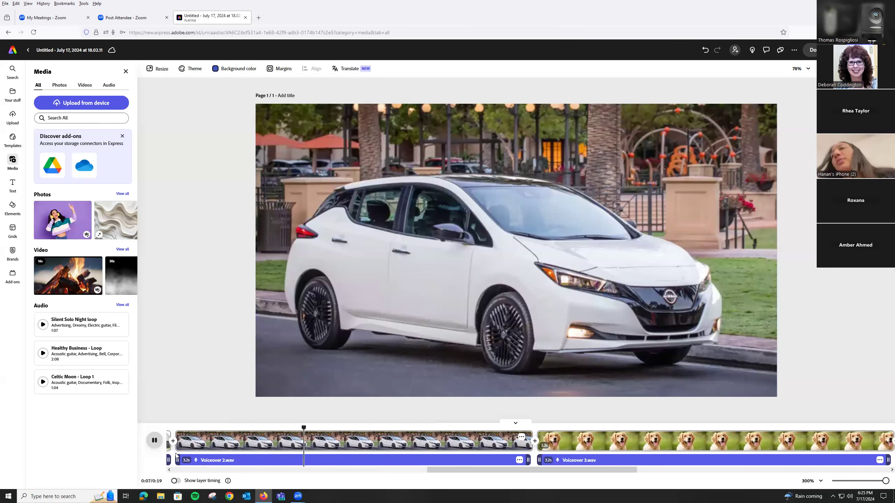
# Mute the car voiceover and unmute it again to restore its volume to 100%.
pyautogui.click(195, 462)
pyautogui.rightClick(196, 460)
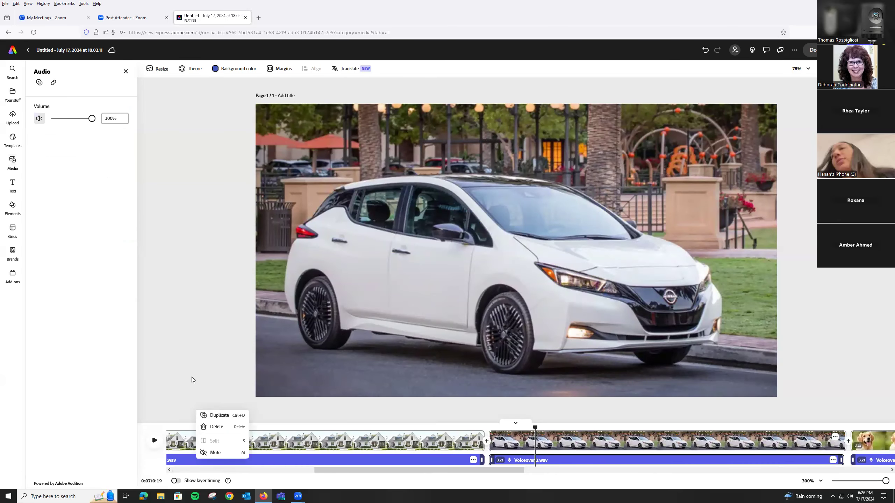
pyautogui.click(273, 463)
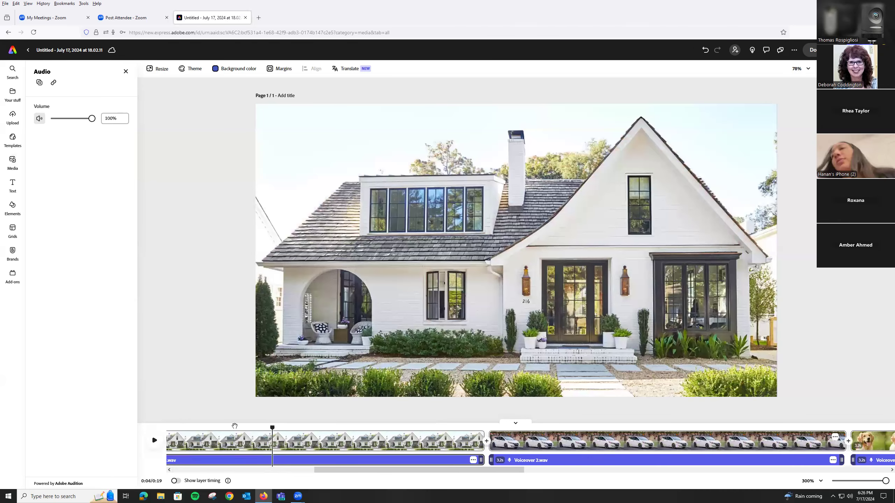
pyautogui.click(178, 428)
pyautogui.moveTo(334, 473); pyautogui.dragTo(272, 469)
pyautogui.moveTo(338, 470); pyautogui.dragTo(403, 482)
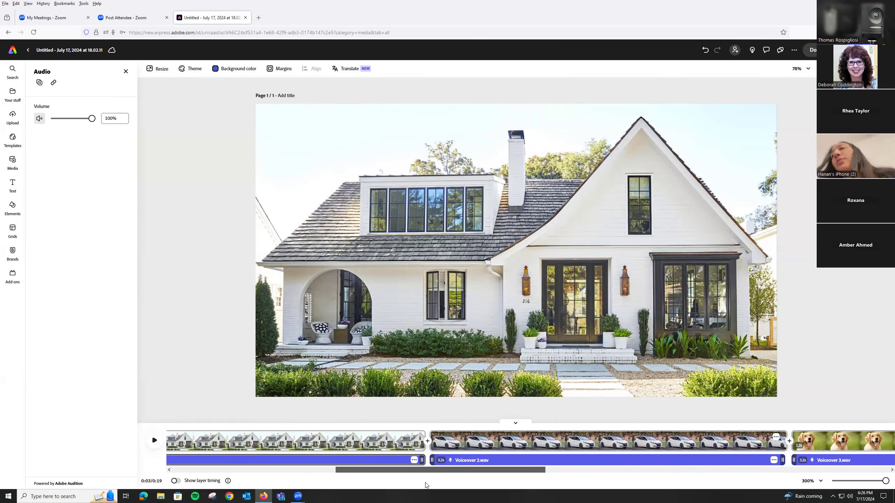
pyautogui.click(407, 462)
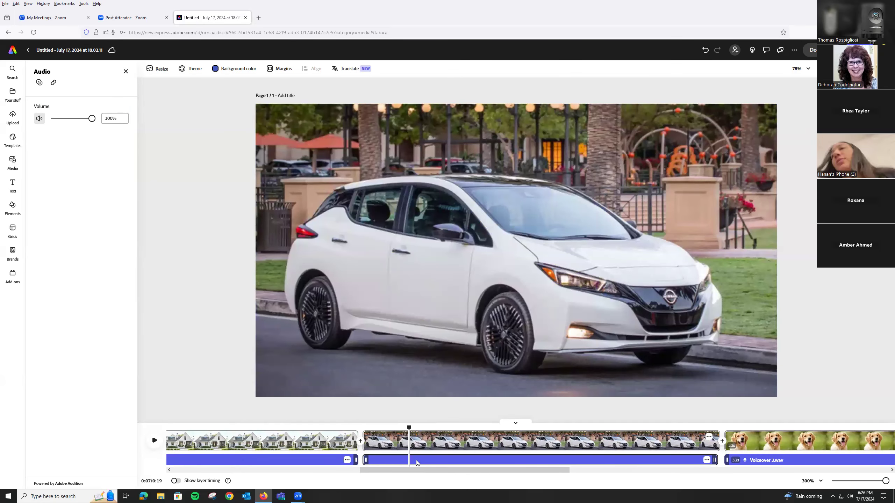
pyautogui.rightClick(416, 461)
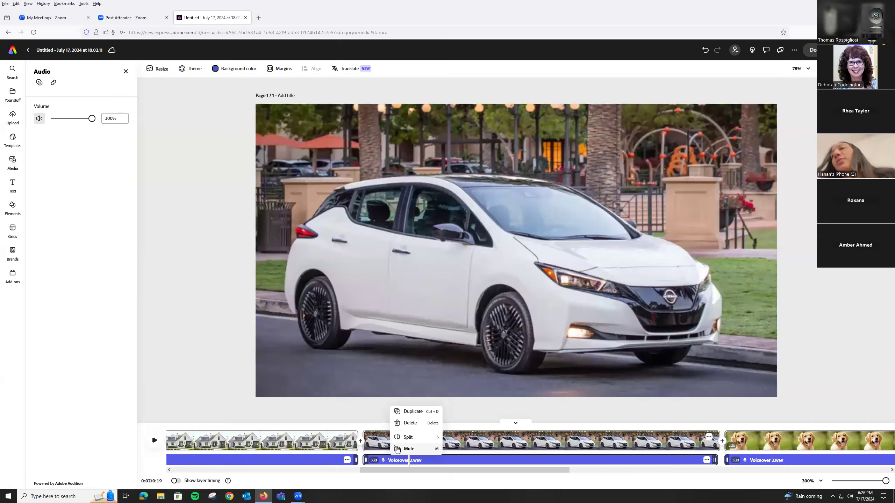
pyautogui.click(405, 449)
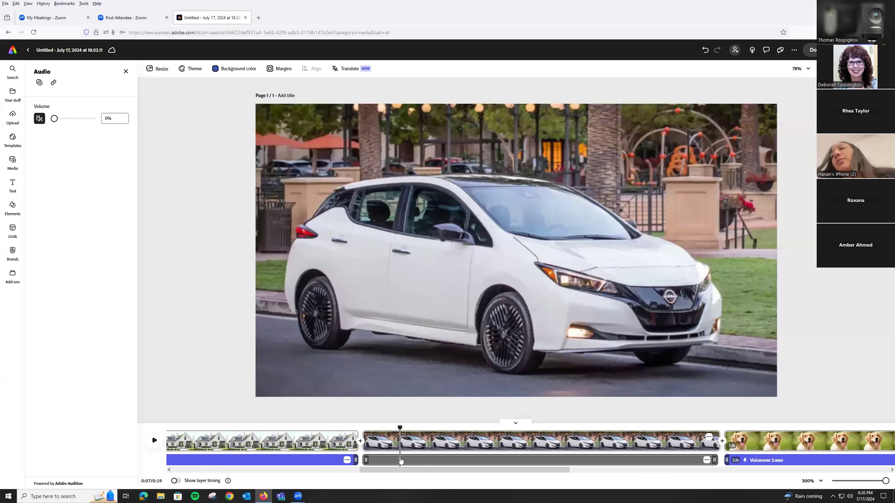
pyautogui.rightClick(401, 459)
pyautogui.click(401, 448)
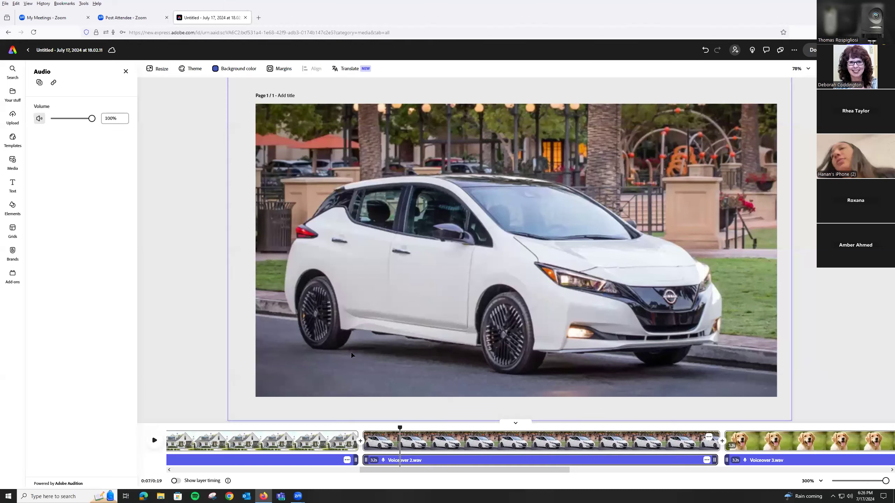
# Scrub through the car scene and play the story to the end of the thank-you scene.
pyautogui.moveTo(394, 428); pyautogui.dragTo(377, 428)
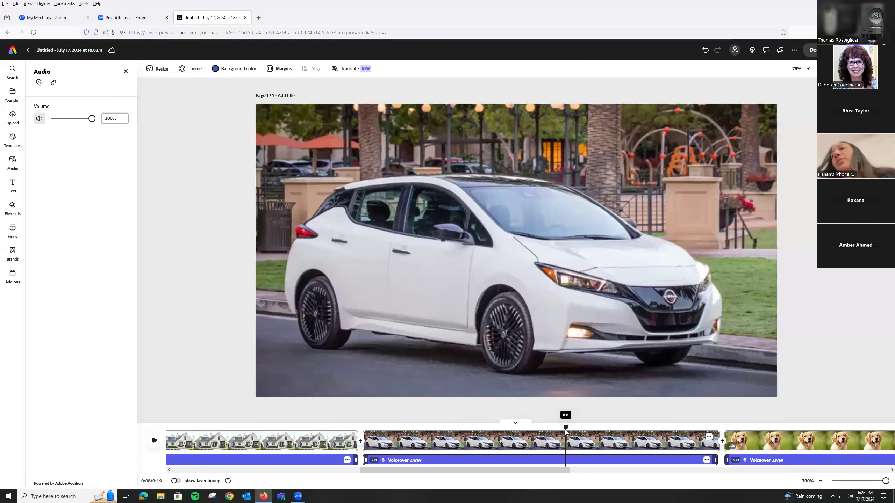
pyautogui.click(154, 441)
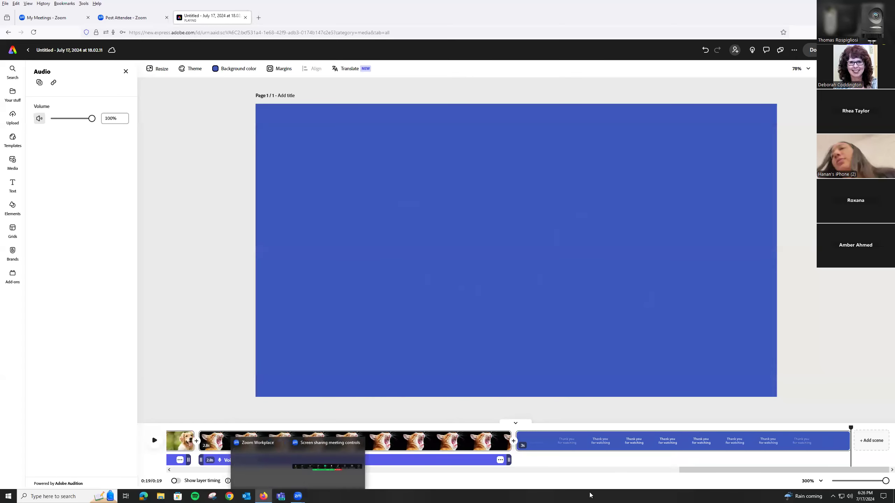
# Return to the title scene in the timeline and show the audio tracks in the media library.
pyautogui.moveTo(666, 472); pyautogui.dragTo(414, 469)
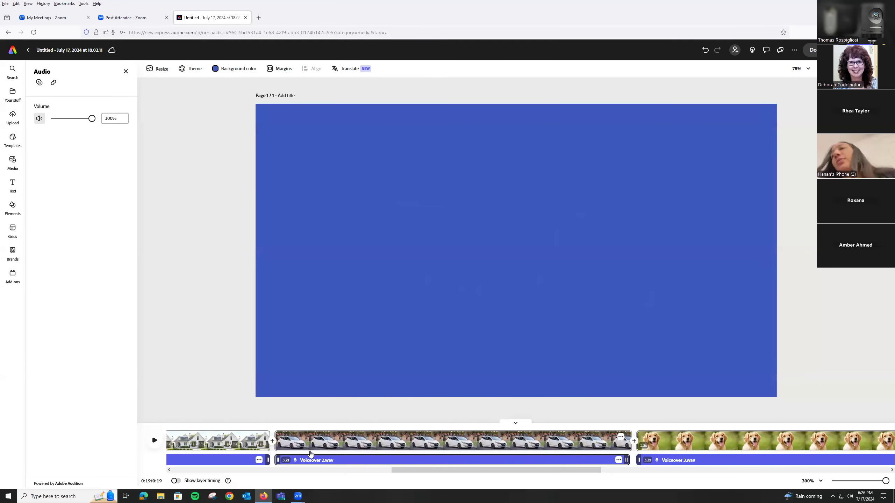
pyautogui.moveTo(410, 468); pyautogui.dragTo(177, 465)
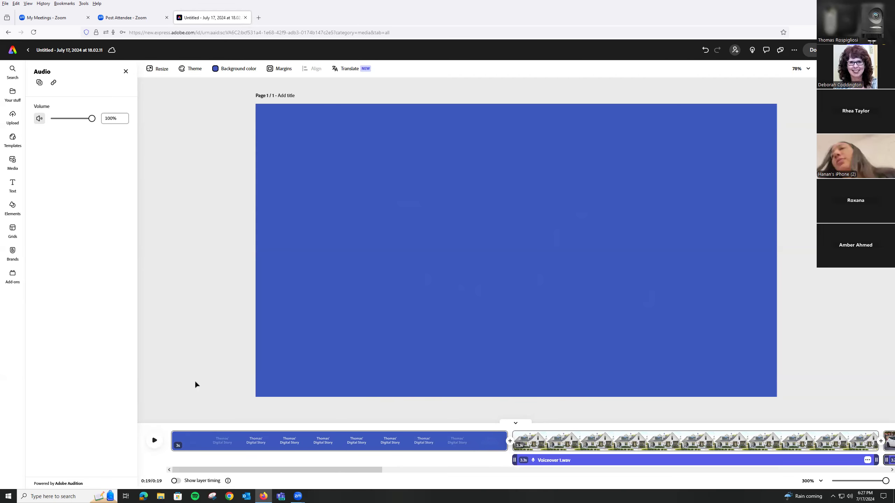
pyautogui.click(12, 162)
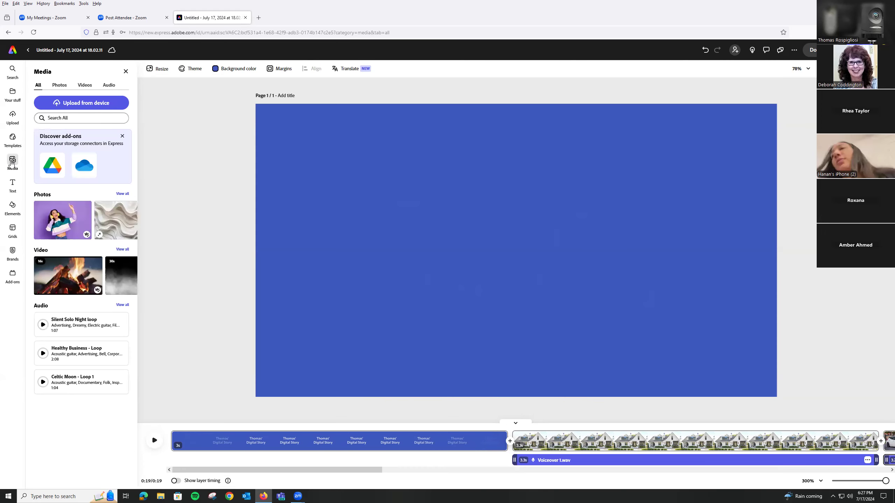
pyautogui.click(107, 86)
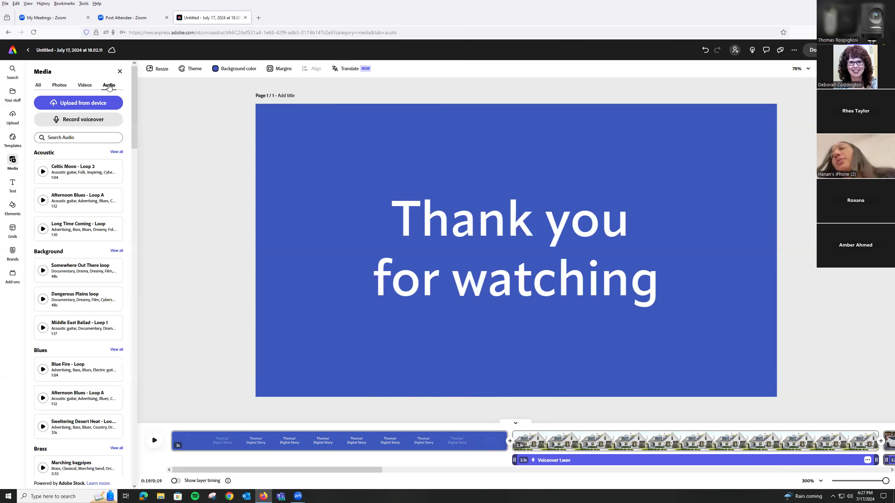